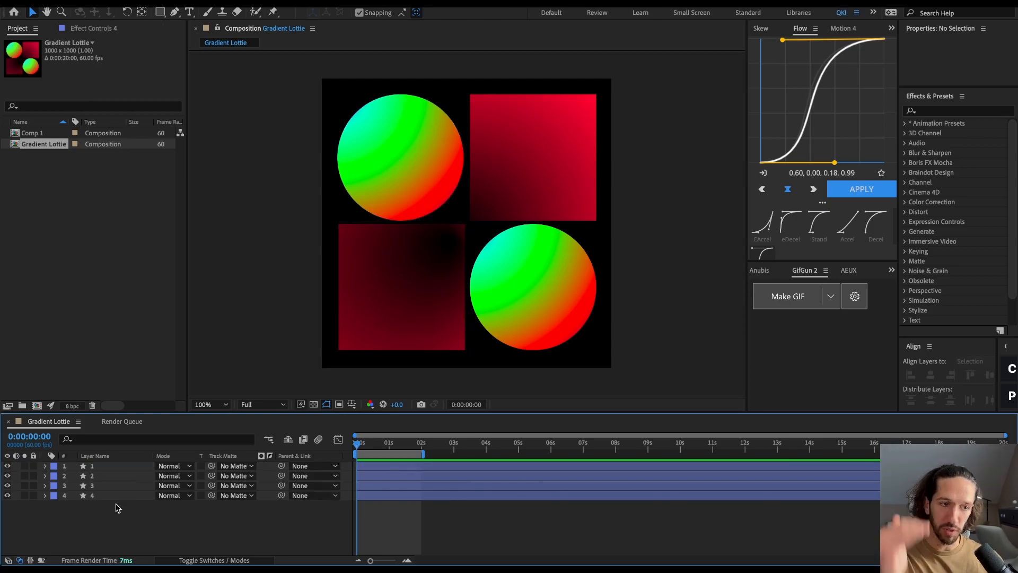
- Expand layer 1 in the timeline to reveal the contents of its Rectangle 1 group
click(108, 476)
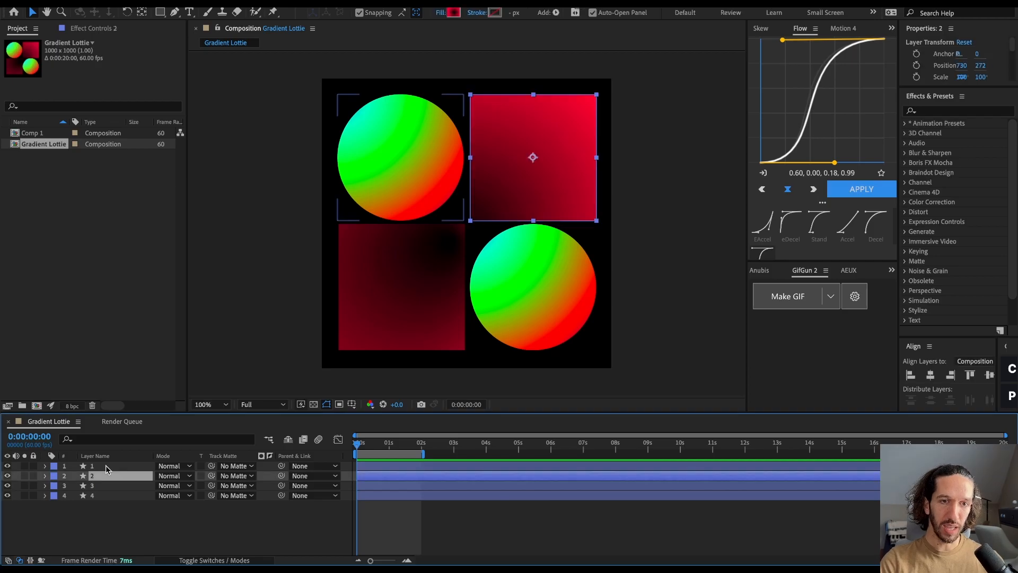
click(107, 466)
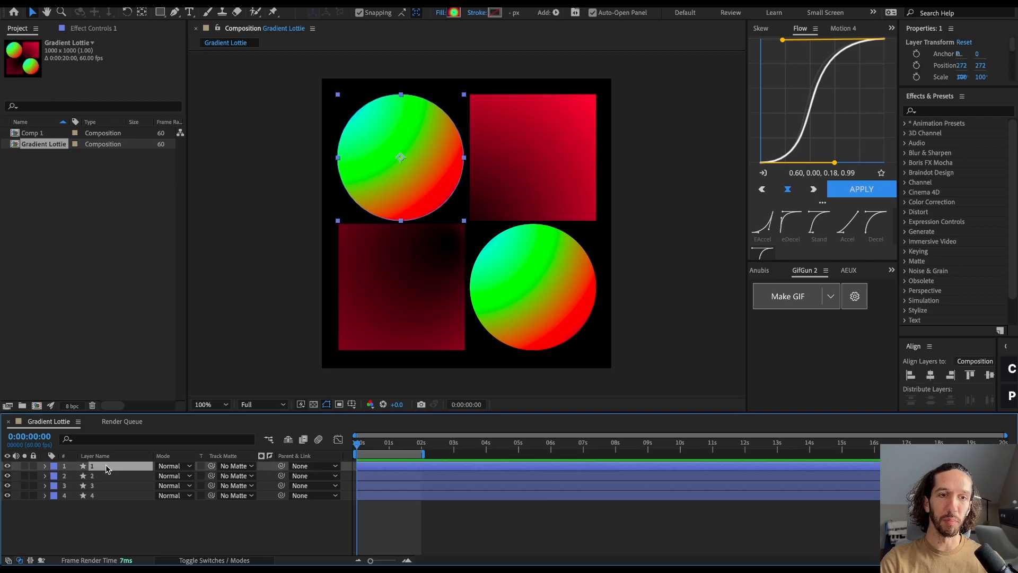
click(44, 466)
click(54, 476)
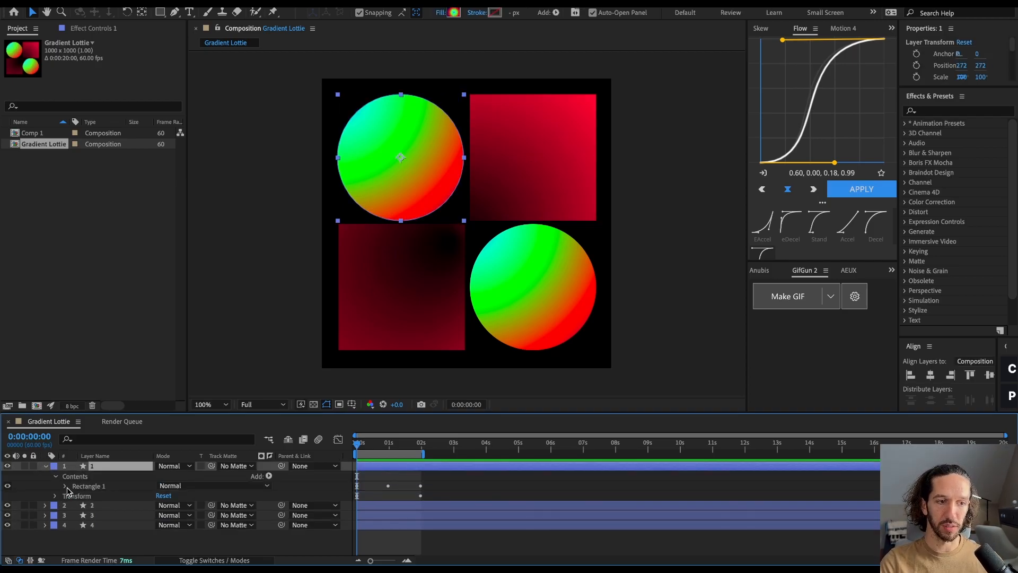
click(86, 486)
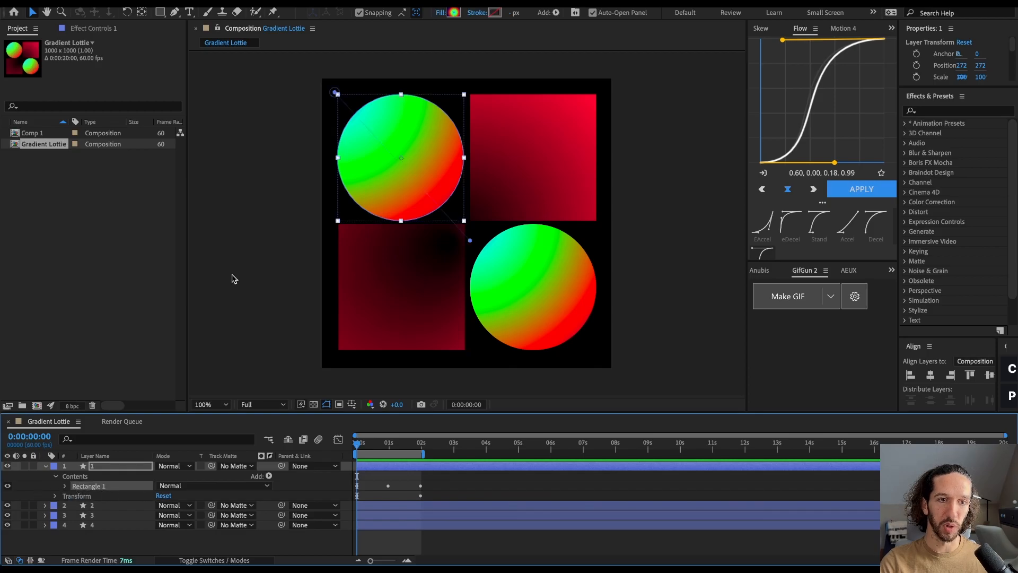
click(65, 487)
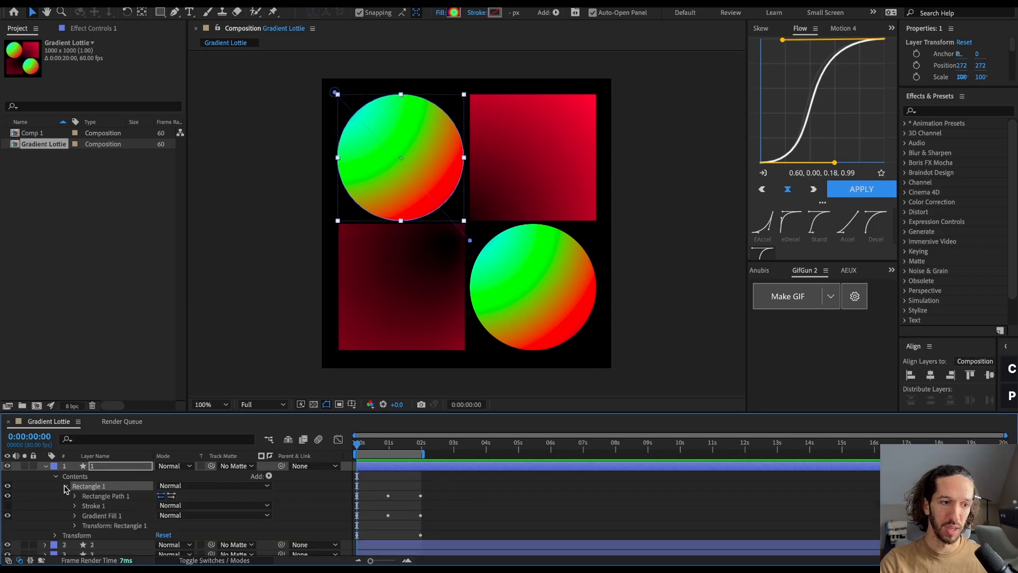
- Examine the path, stroke, gradient fill and transform entries inside layer 1's Rectangle 1 group
click(96, 507)
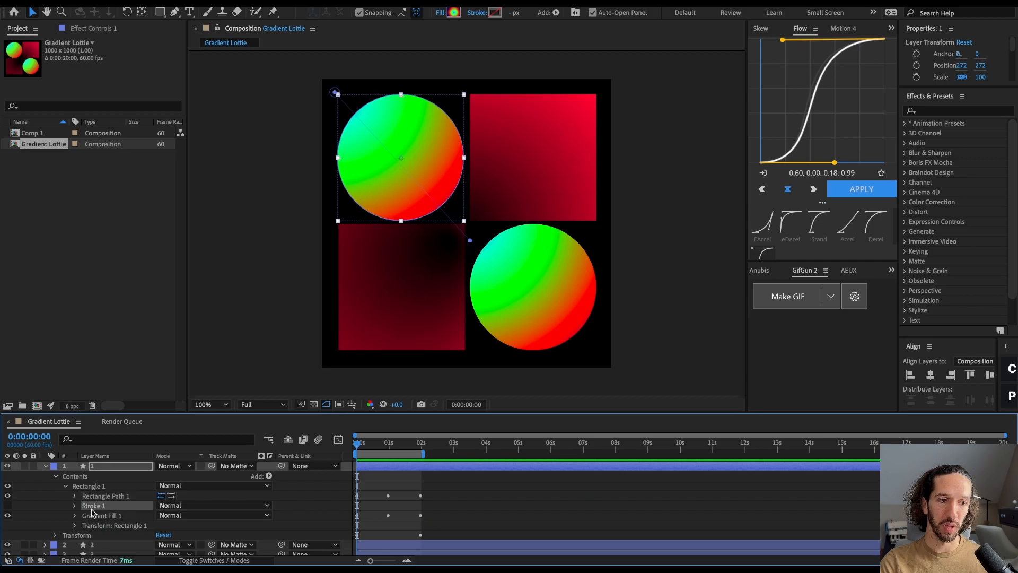
click(114, 517)
click(121, 525)
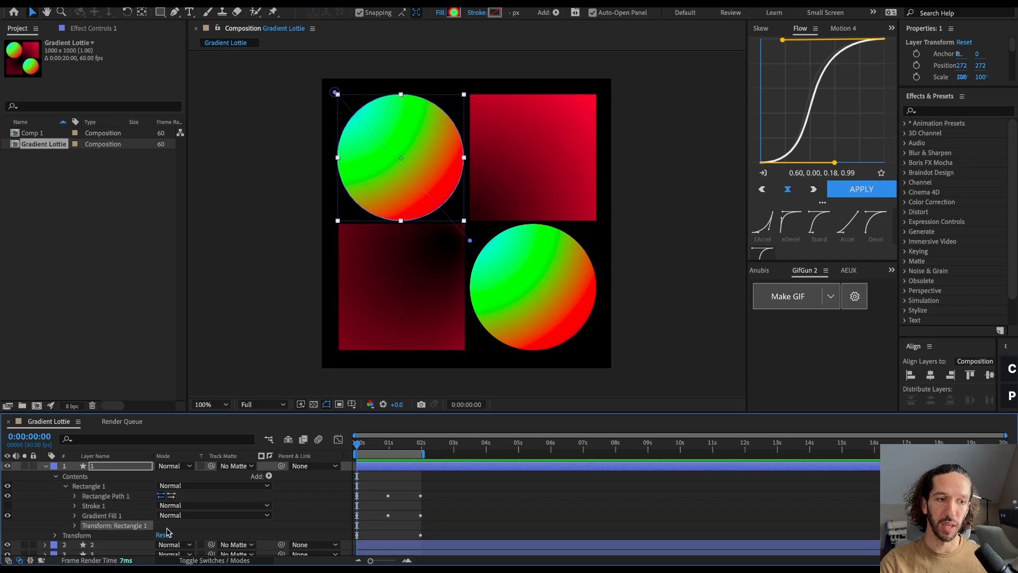
click(102, 517)
click(104, 526)
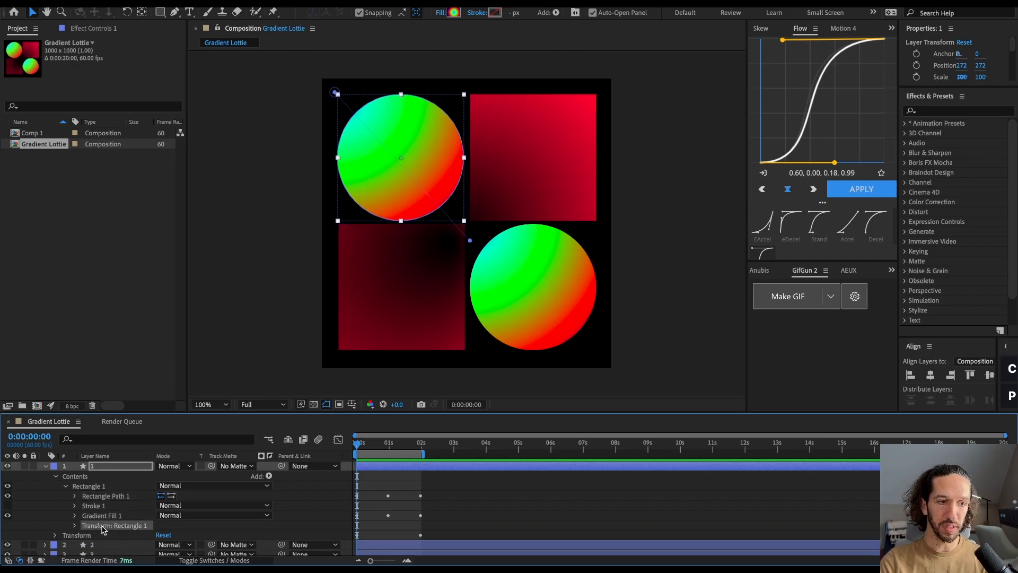
double_click(100, 517)
double_click(97, 507)
double_click(94, 498)
click(92, 486)
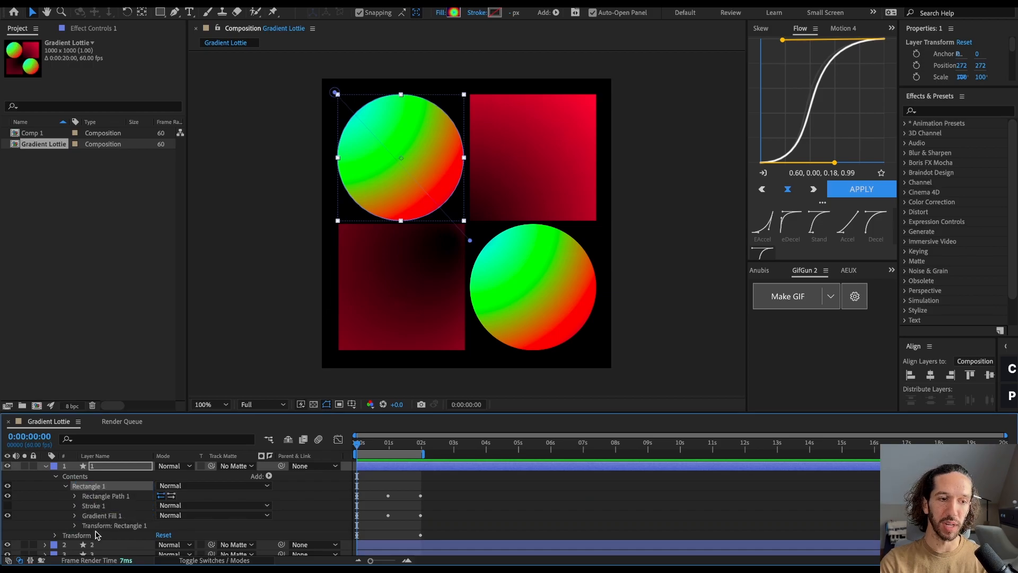
- Expand layer 2 down to its Rectangle 1 group and compare the entry names with those in layer 1
scroll(97, 534, down, 1)
click(45, 535)
scroll(80, 525, down, 2)
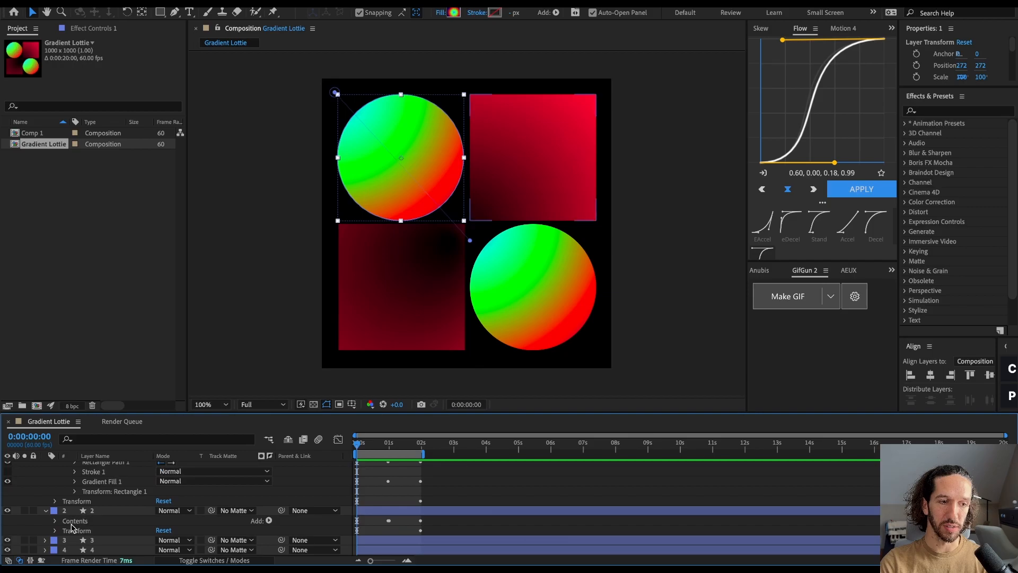
click(55, 521)
click(66, 531)
scroll(68, 534, down, 2)
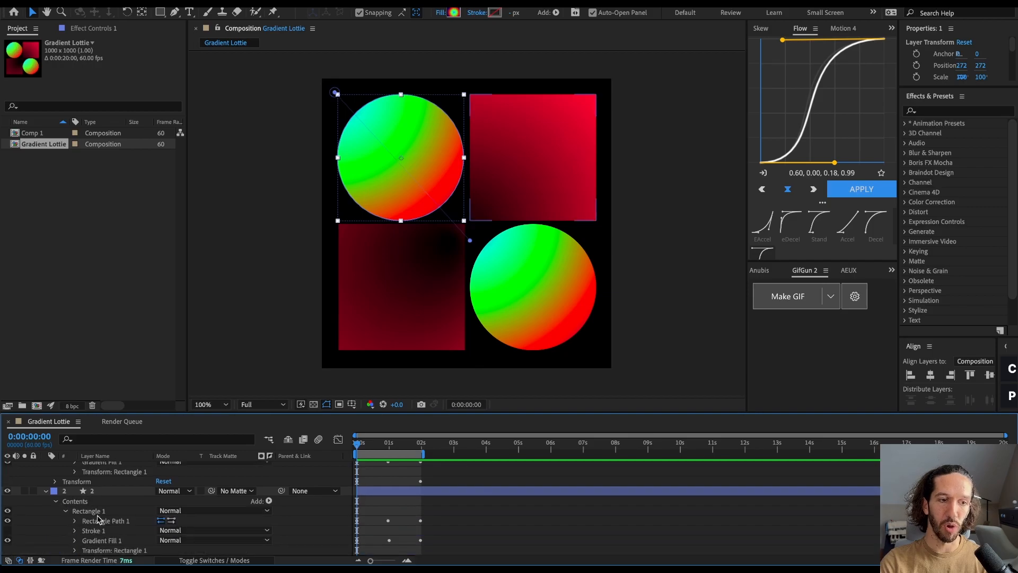
scroll(107, 538, up, 5)
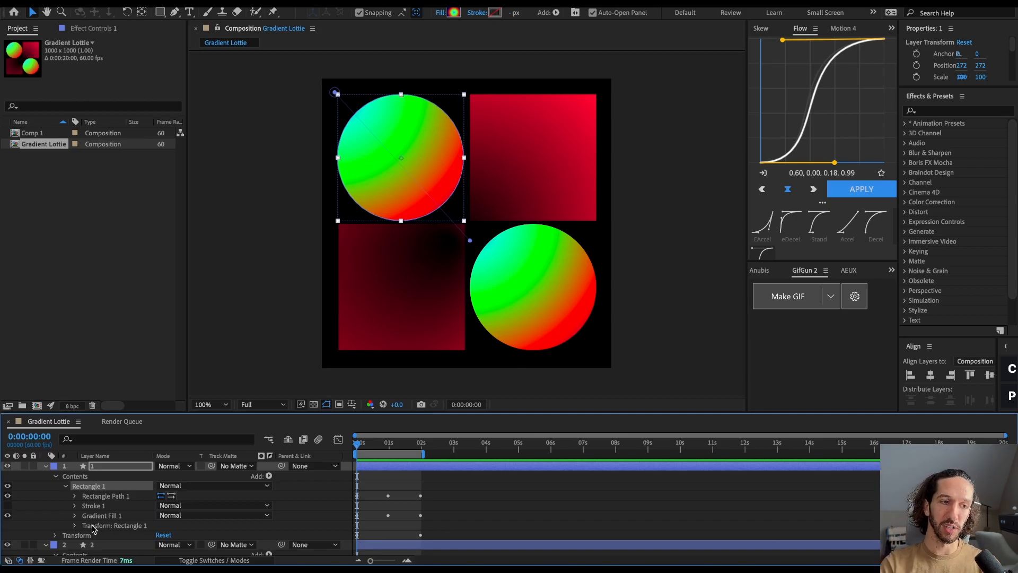
scroll(92, 529, down, 2)
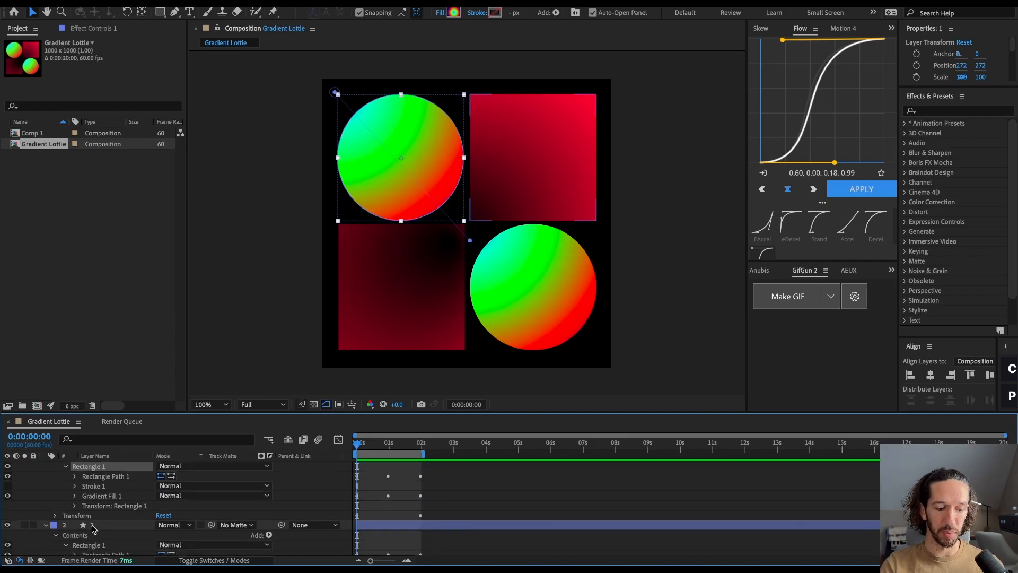
- Maximize the timeline and rename both layer 2's rectangle group and the rectangle path inside it to r2
key(grave)
click(89, 171)
key(Return)
text(r2)
key(Return)
click(90, 181)
key(Return)
text(r2)
- Rename layer 4's rectangle group and path to r4, its stroke to s4 and its gradient fill to g4
click(55, 319)
text(r4s4)
click(102, 359)
key(Return)
text(g4)
click(89, 329)
text(r4)
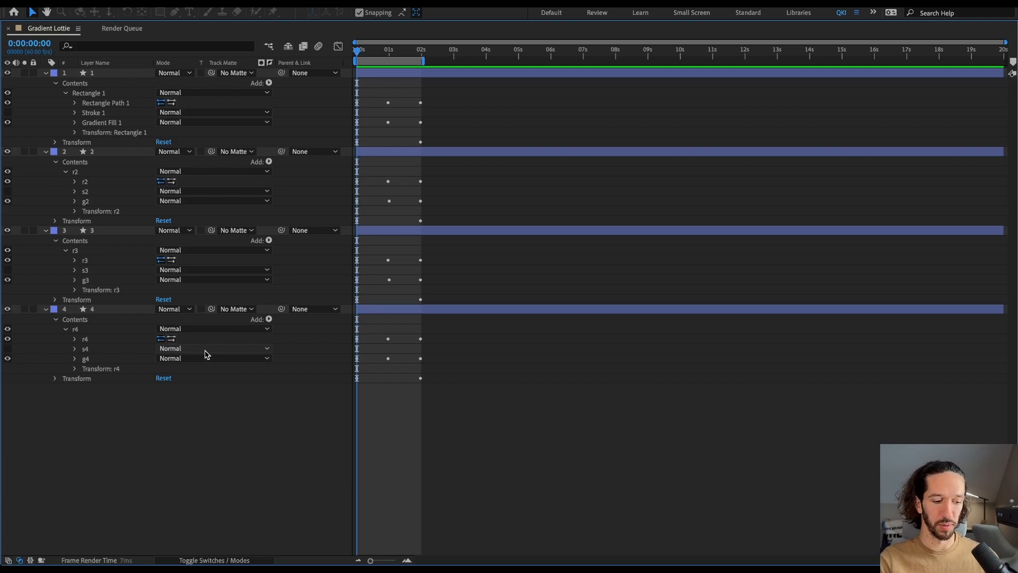
- Try pre-composing each of the four shape layers into its own composition
key(grave)
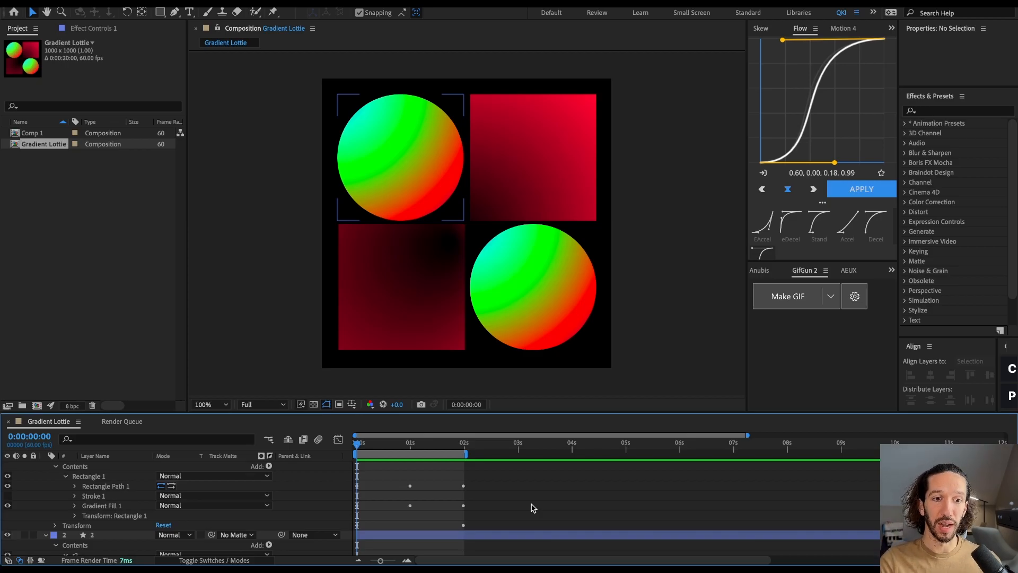
key(grave)
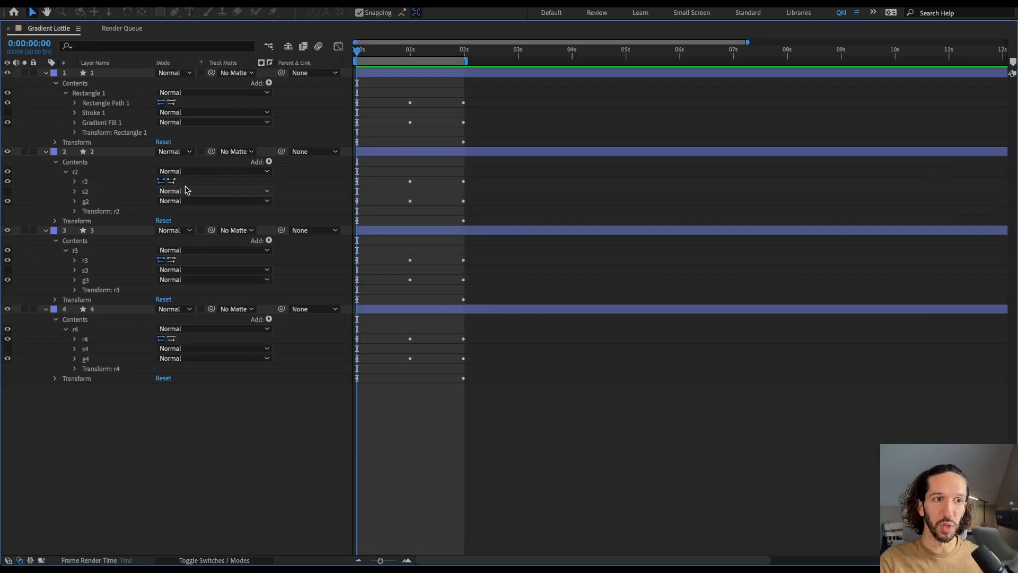
right_click(100, 76)
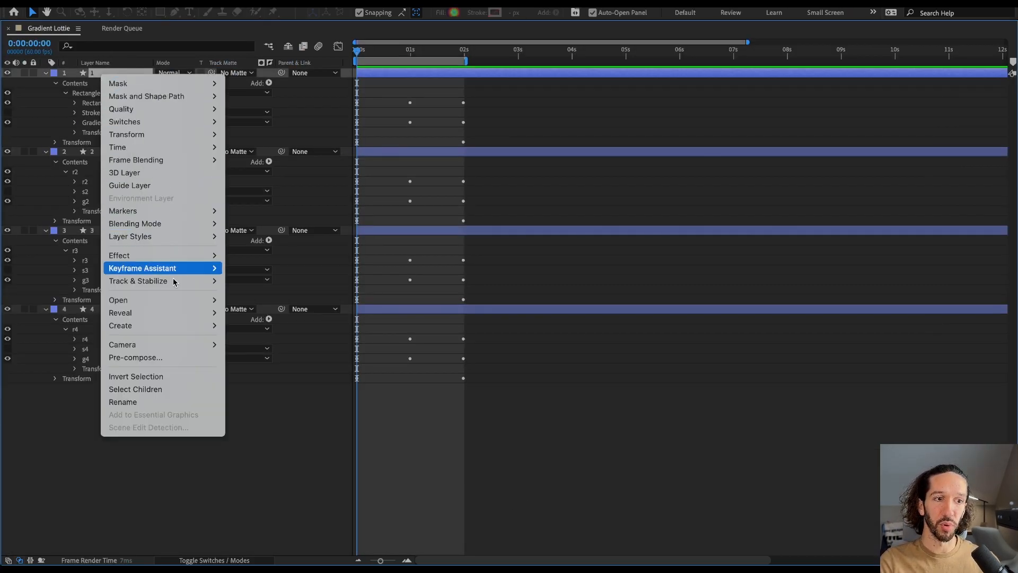
click(169, 357)
click(595, 356)
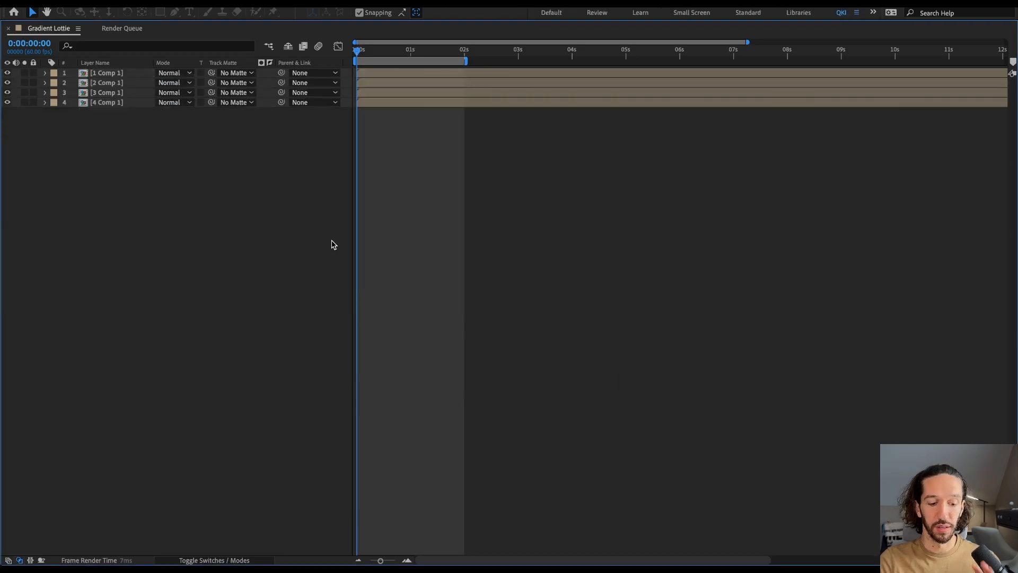
key(grave)
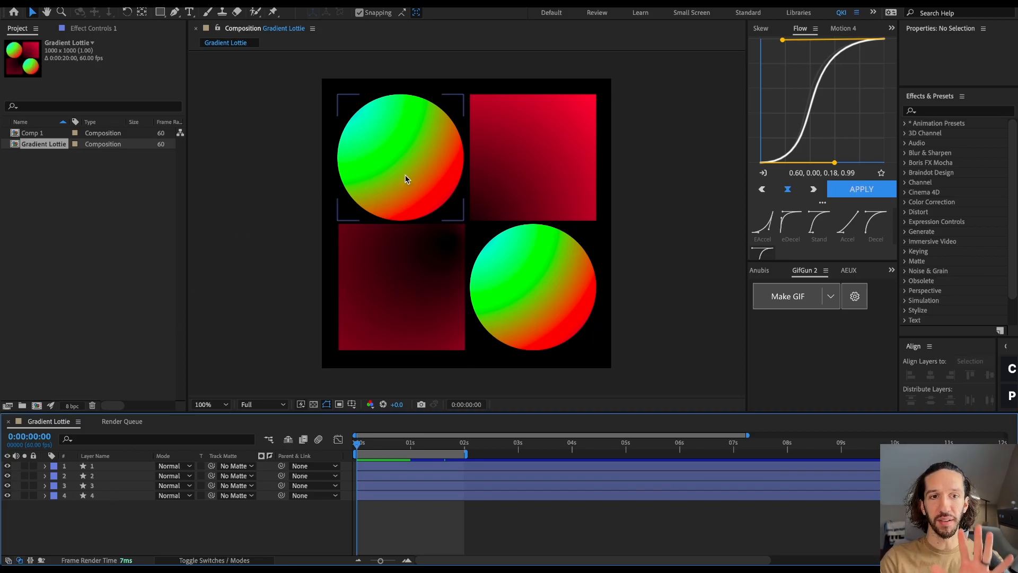
- Save the project and open the Bodymovin extension to render the Gradient Lottie composition
key(super+s)
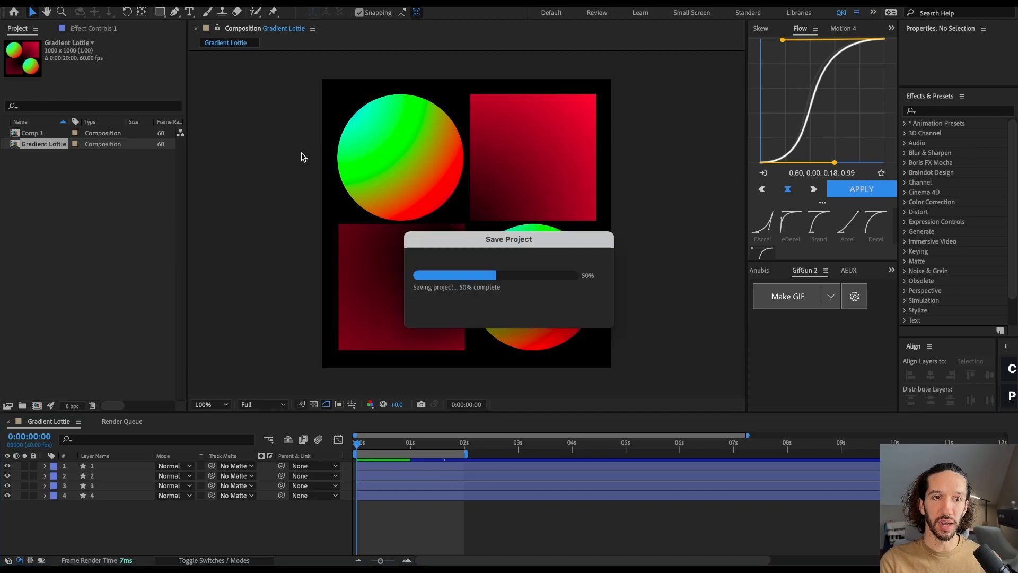
click(329, 2)
mouse_move(367, 2)
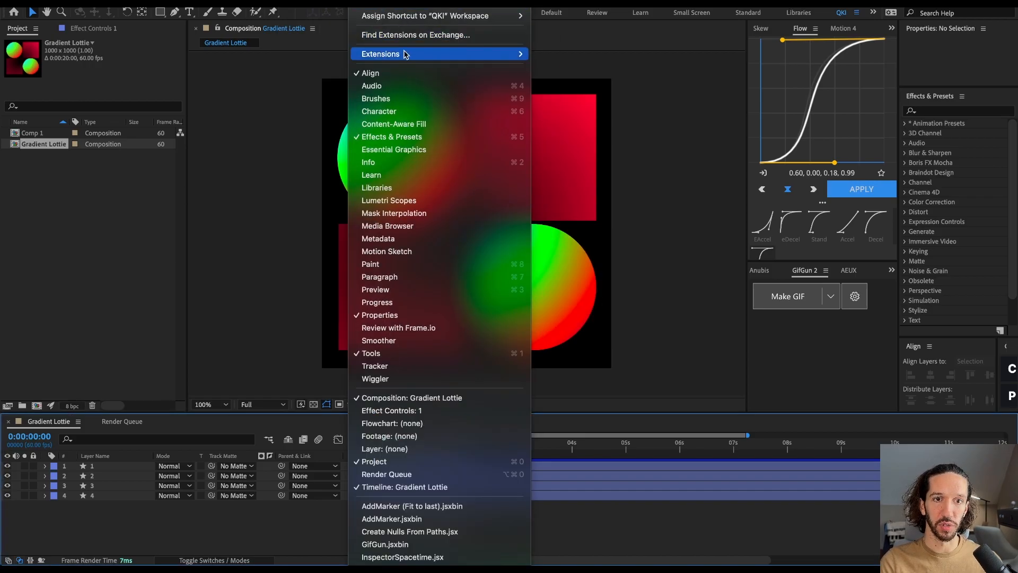
mouse_move(471, 54)
click(561, 92)
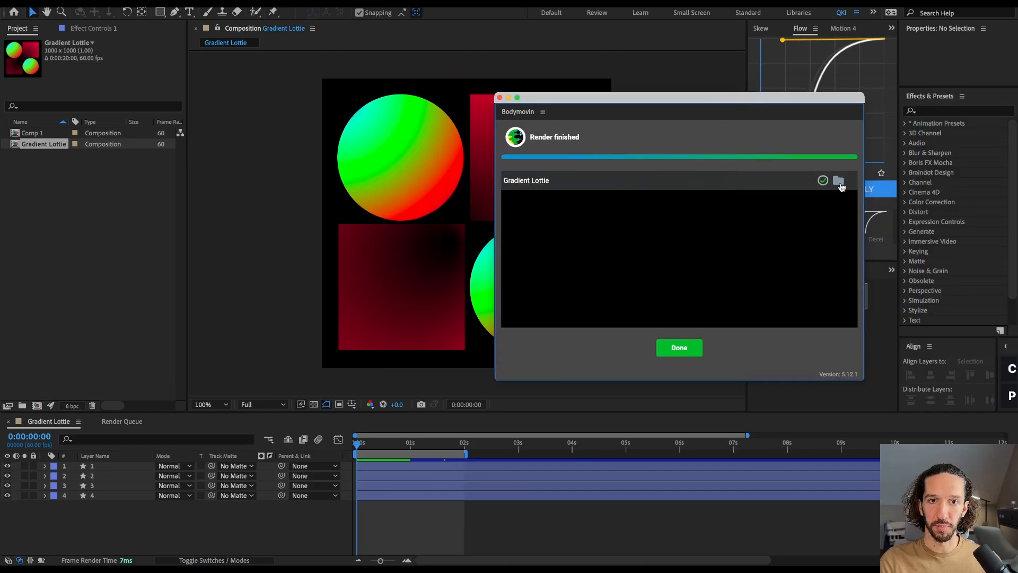
- Open the rendered GradientLoader6.html from its destination folder to check it in the browser, and return to After Effects
click(837, 179)
double_click(479, 234)
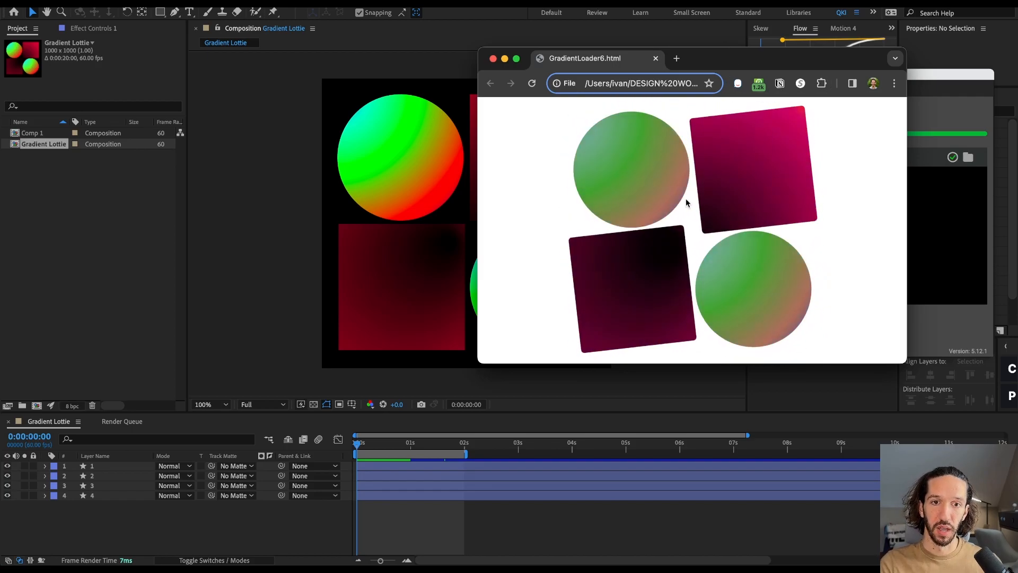
click(282, 254)
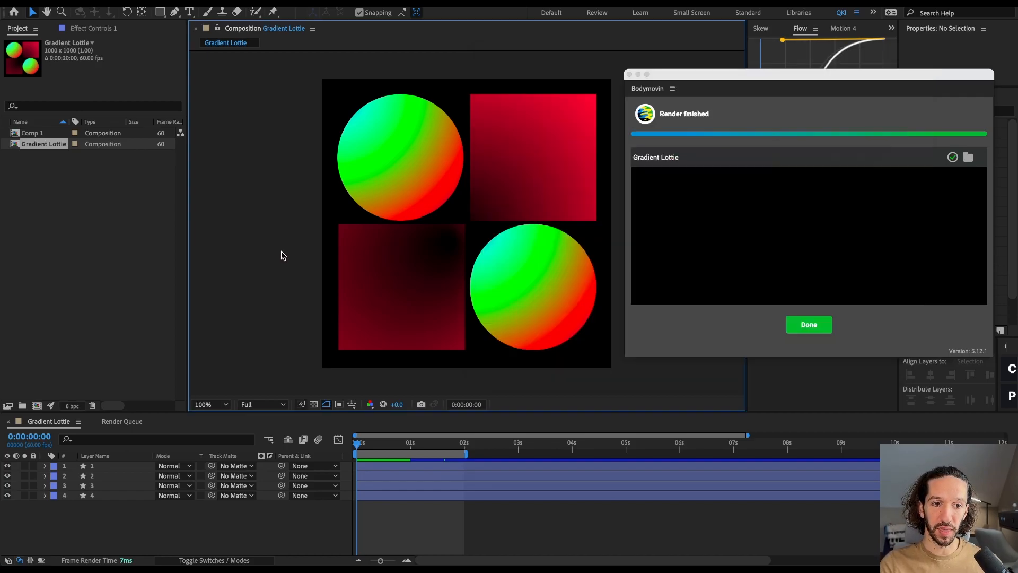
- Close the finished Bodymovin render report and move the extension window out of the way
drag(373, 449, 350, 452)
click(809, 325)
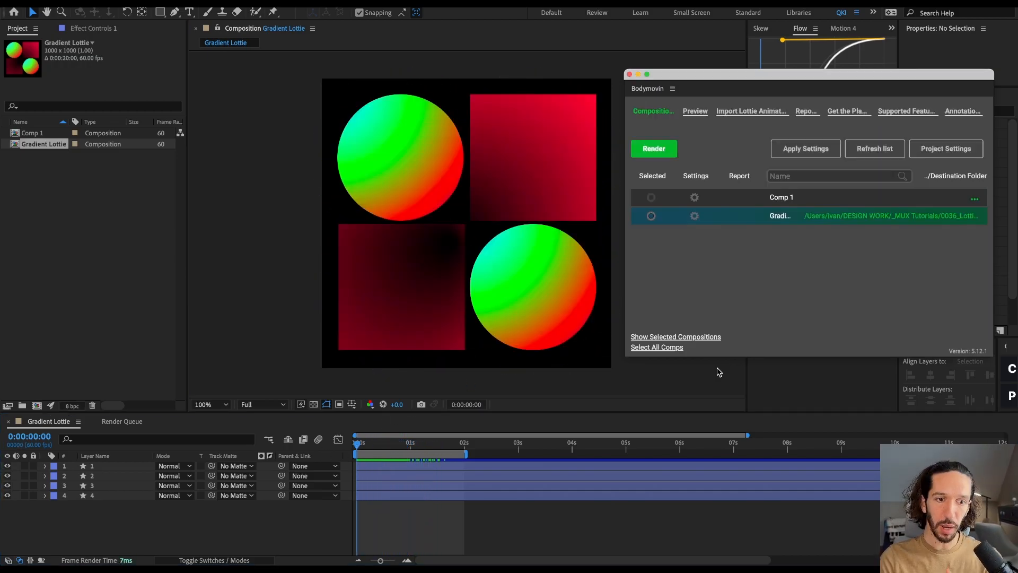
drag(709, 76, 1017, 159)
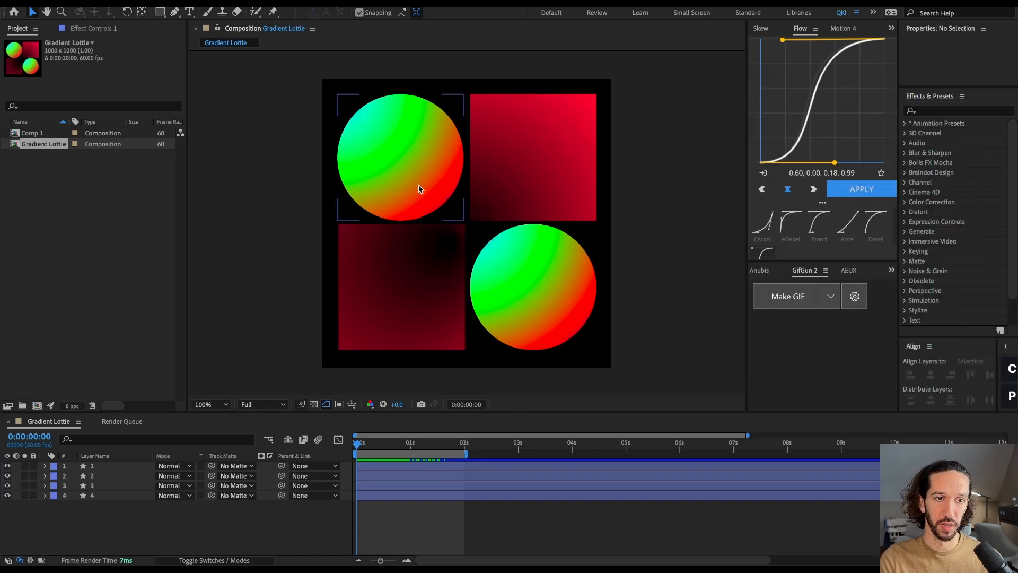
- Show the keyframed properties of only layers 2 and 3 in the timeline
key(u)
scroll(270, 515, down, 2)
click(206, 515)
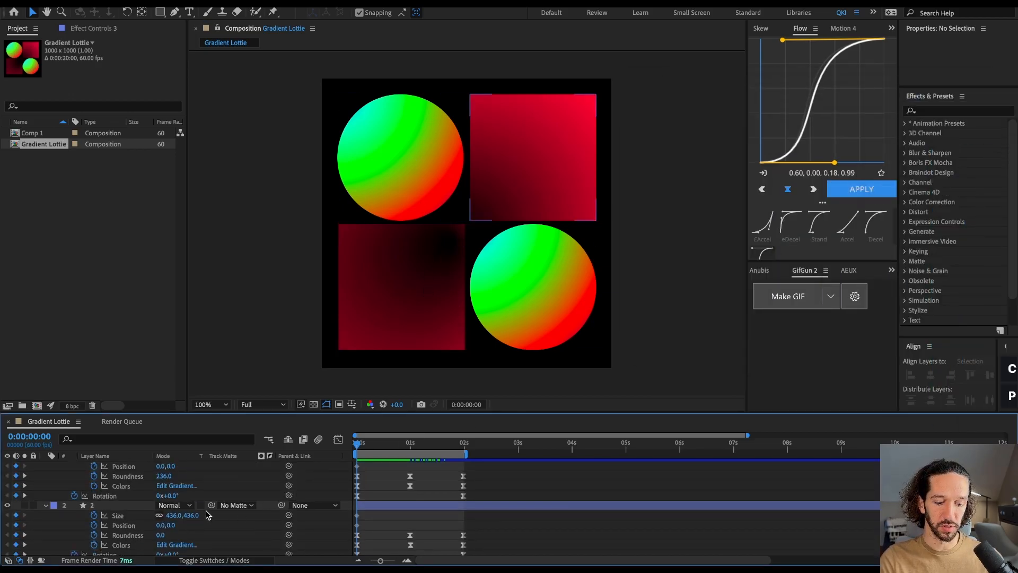
key(u)
click(102, 476)
shift+click(100, 486)
key(u)
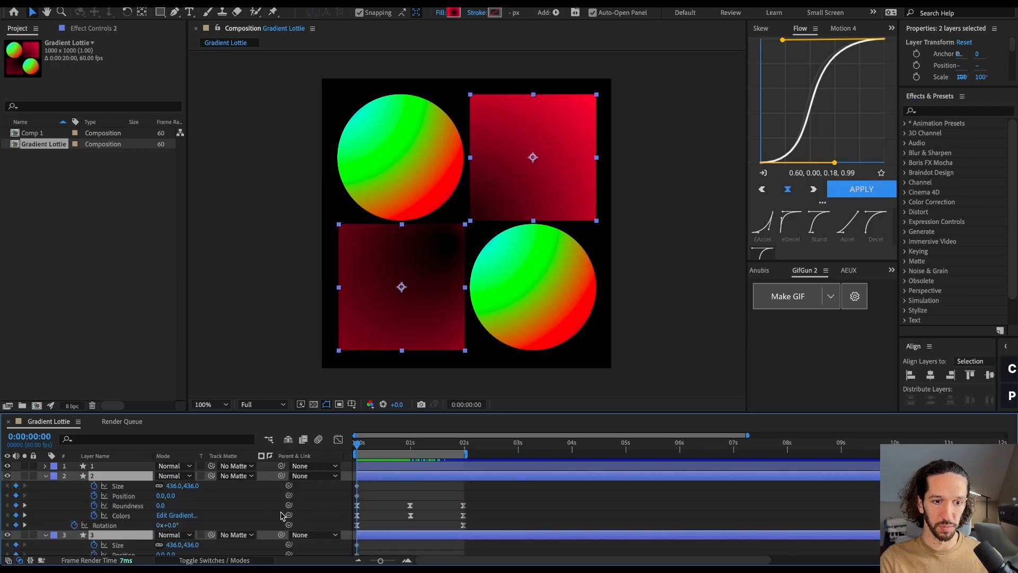
scroll(266, 519, down, 2)
click(334, 497)
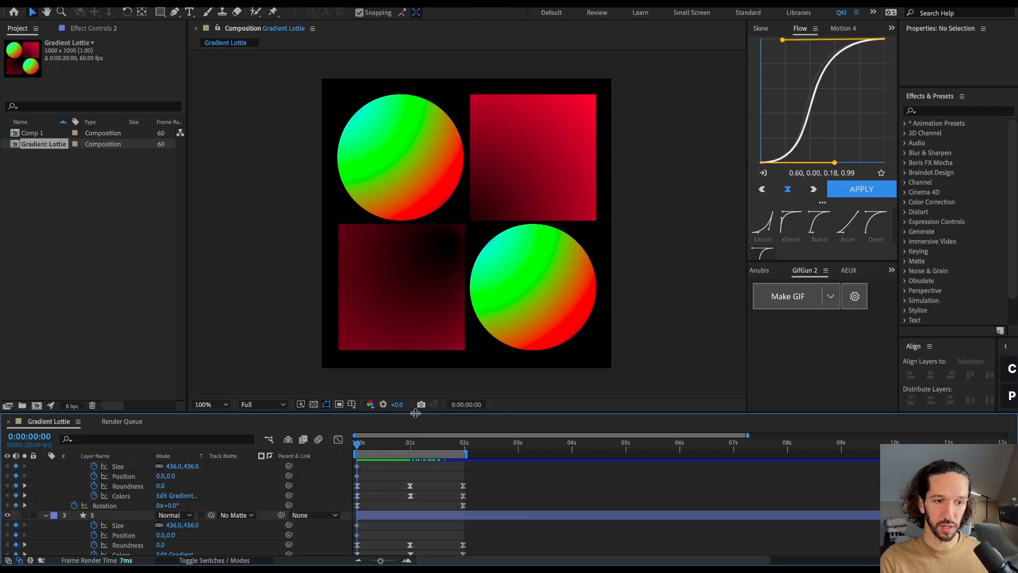
- Add a cyan stop (06F2FD) at about 36.1% to layer 2's Colors gradient at the first keyframe
click(133, 496)
click(176, 496)
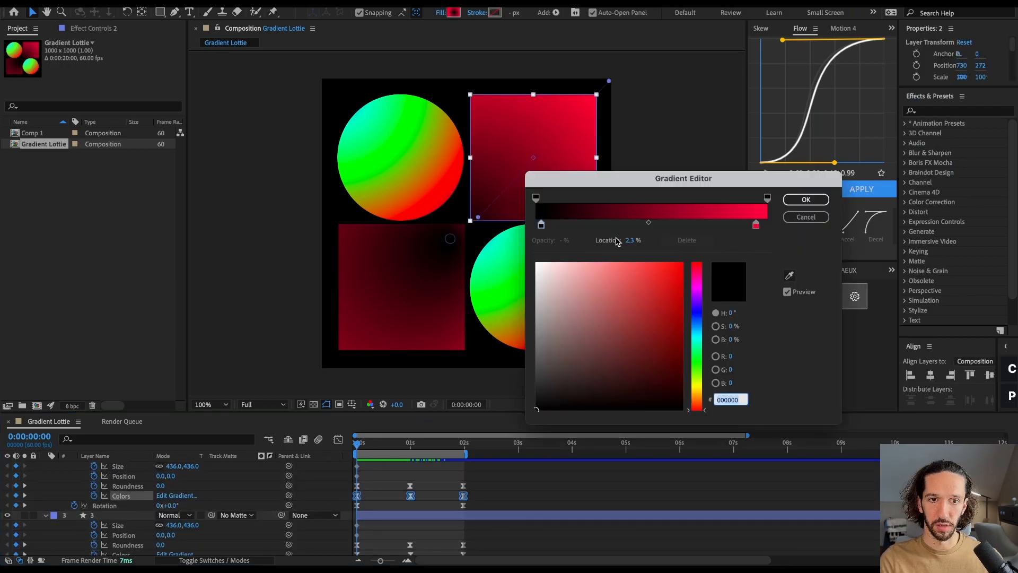
click(620, 226)
drag(695, 315, 695, 335)
click(679, 265)
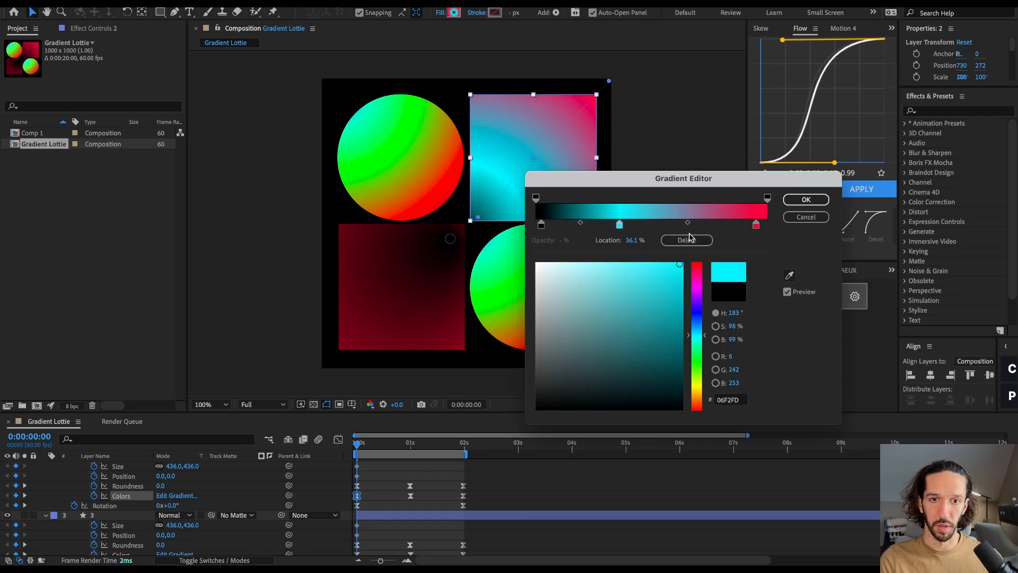
- Add an orange stop (FDB106) at about 85.4% to the gradient and recolour its black starting stop red
click(734, 225)
click(696, 391)
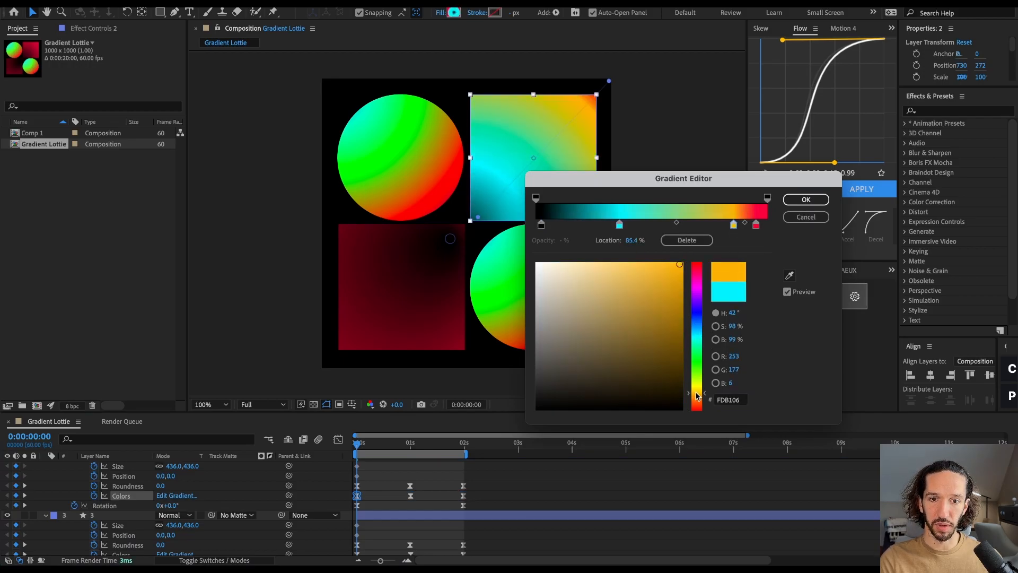
click(540, 225)
drag(695, 285, 696, 262)
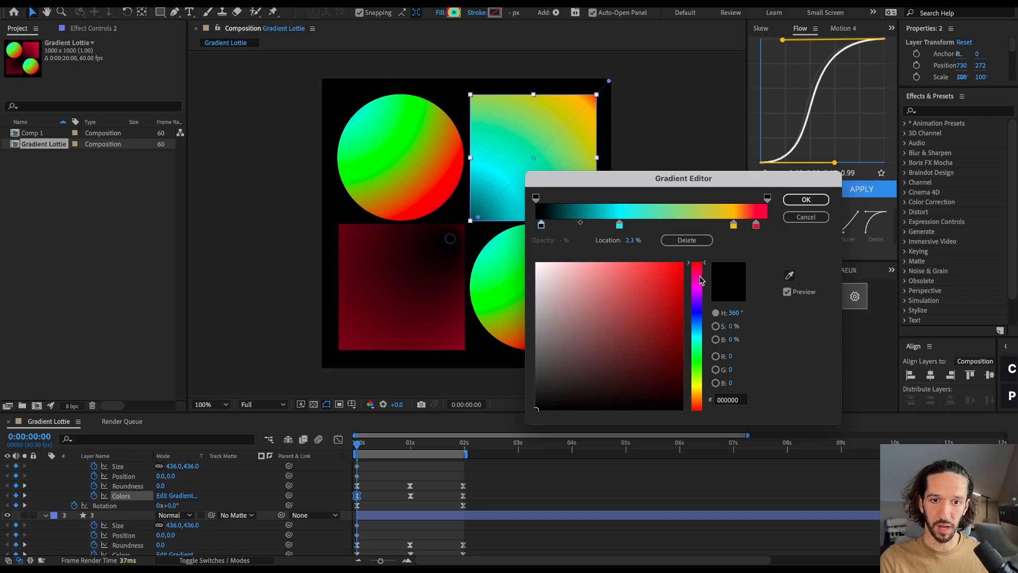
click(618, 313)
- Move the pinkish-red end stop (FA003C) to about 58.3% and apply the gradient changes
click(756, 225)
drag(756, 225, 671, 225)
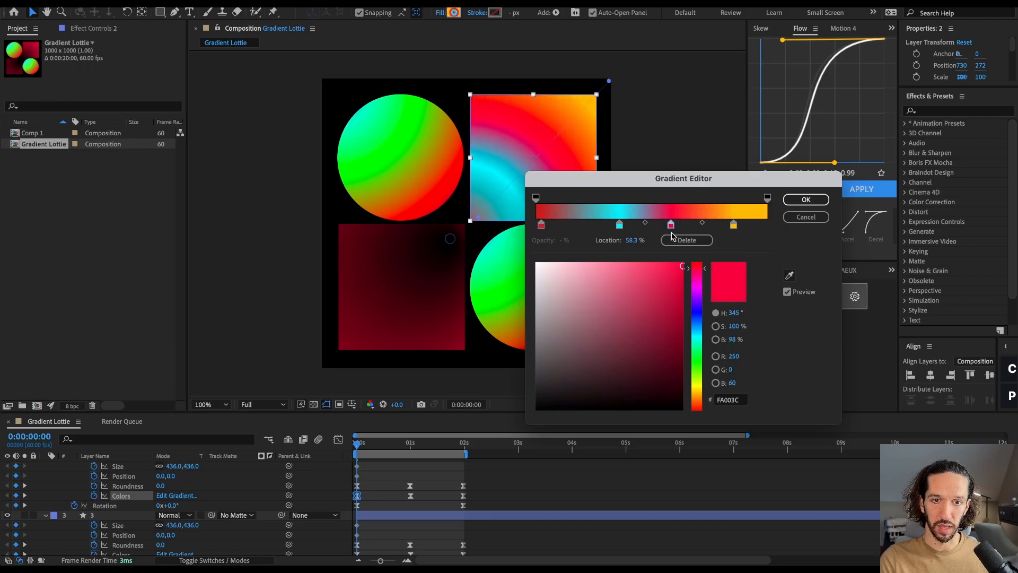
click(806, 201)
- Move the dark stop (230312) of layer 2's Colors gradient at the one-second keyframe toward the start of the ramp and apply it
click(416, 449)
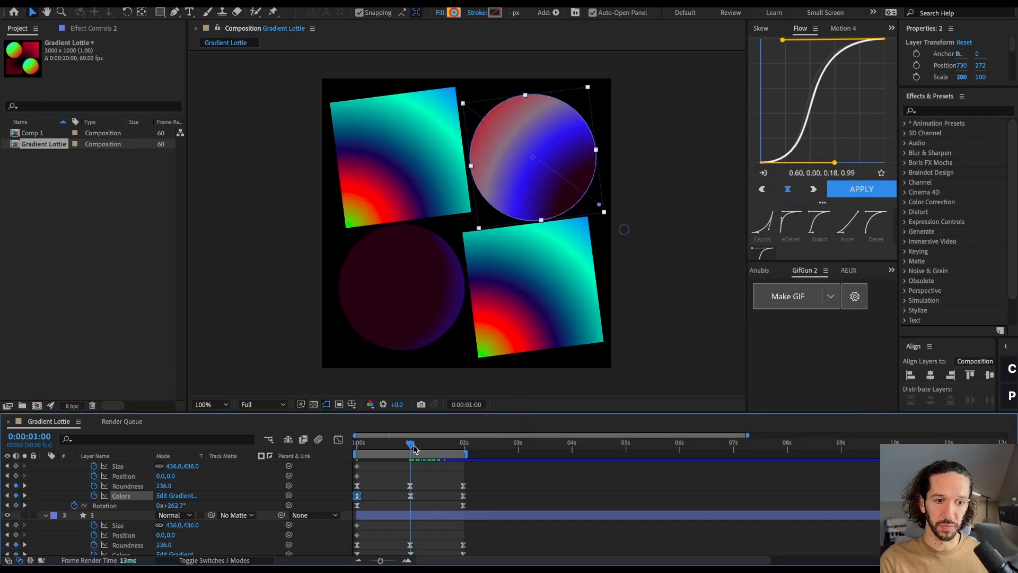
click(176, 496)
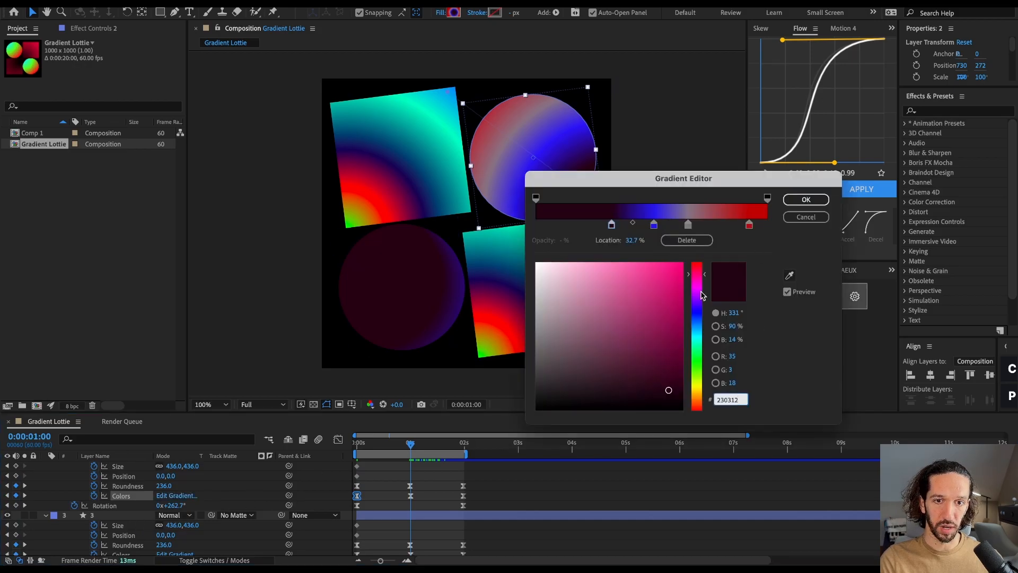
click(806, 217)
double_click(410, 496)
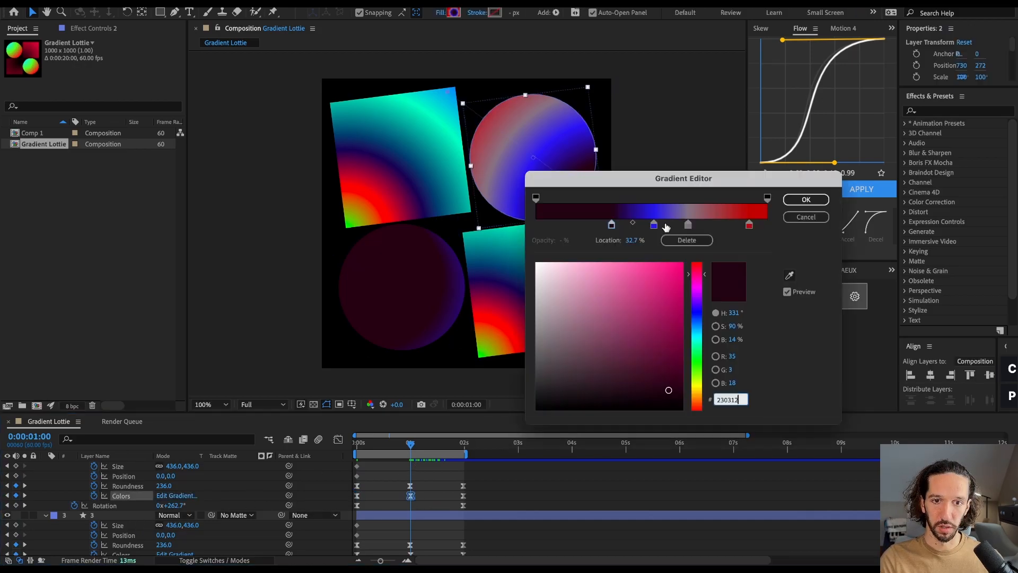
drag(611, 227, 569, 230)
key(Return)
- Copy layer 2's first Colors keyframe to the end of the animation at 0:00:01:59 and preview the loop
key(space)
key(super+c)
key(super+v)
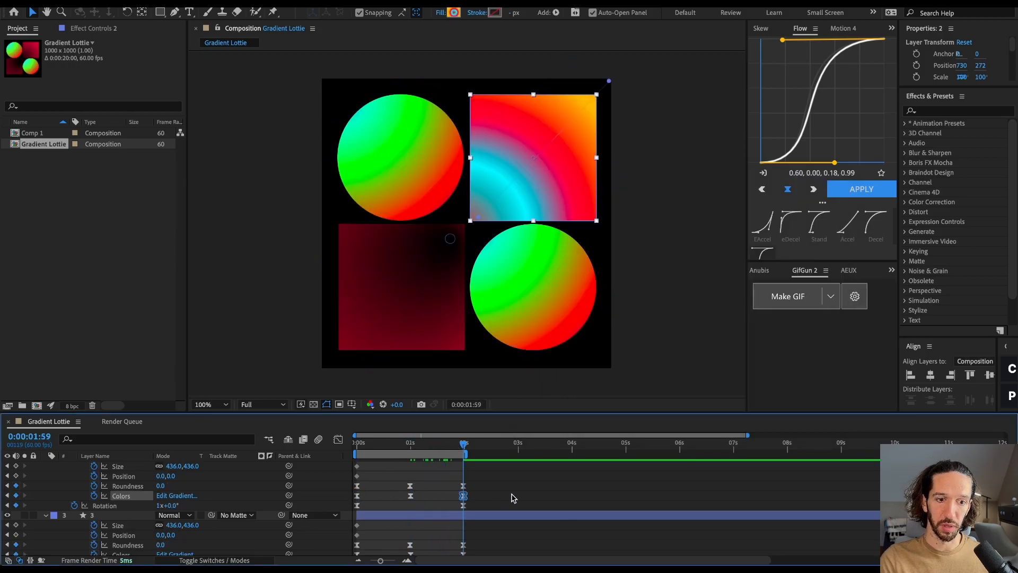
click(504, 497)
drag(438, 443, 376, 465)
key(space)
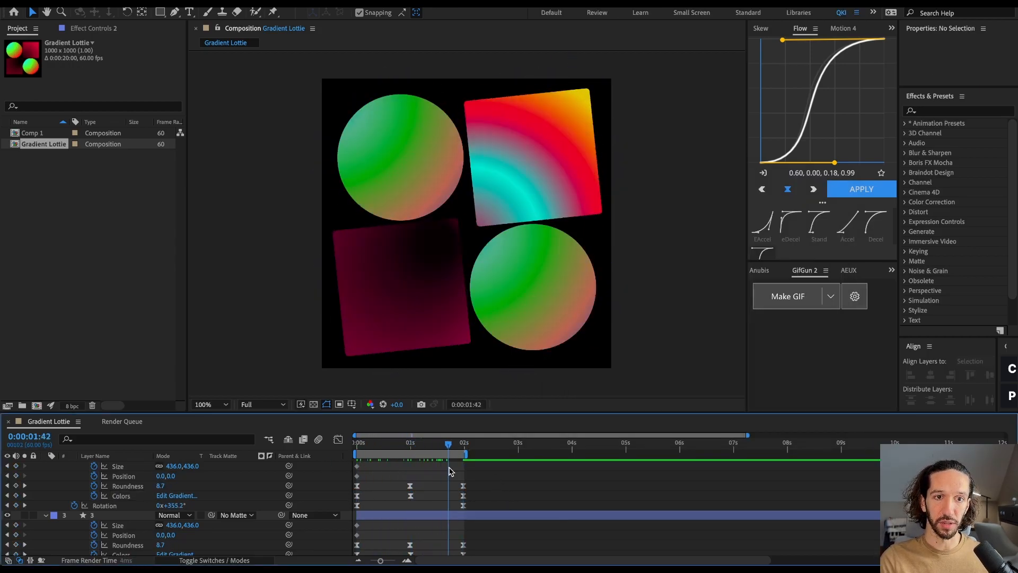
- Copy all of layer 2's Colors keyframes onto layer 3's Colors property at the start of the composition
click(121, 496)
scroll(122, 509, down, 1)
click(121, 545)
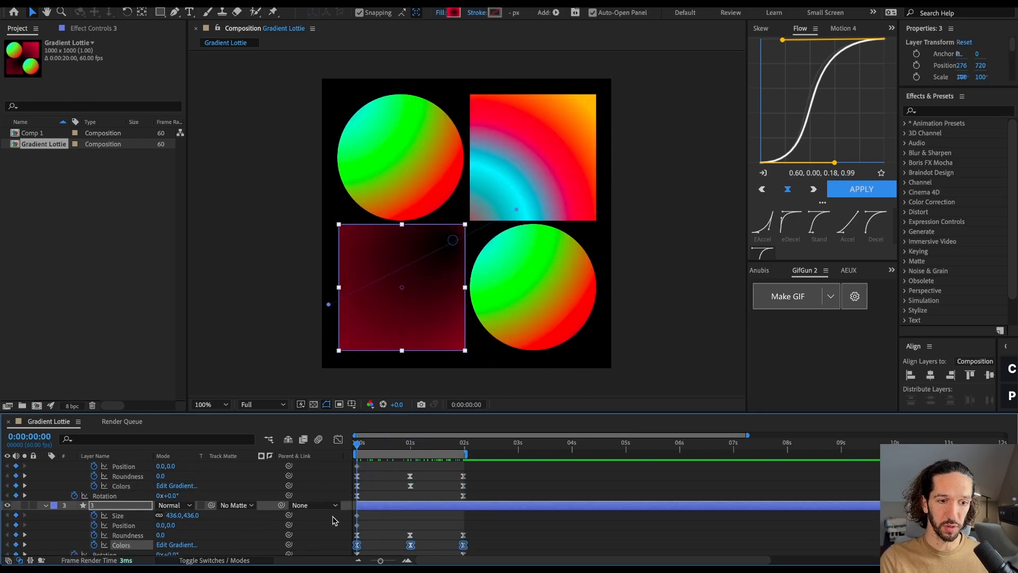
key(super+v)
click(548, 523)
drag(371, 444, 358, 468)
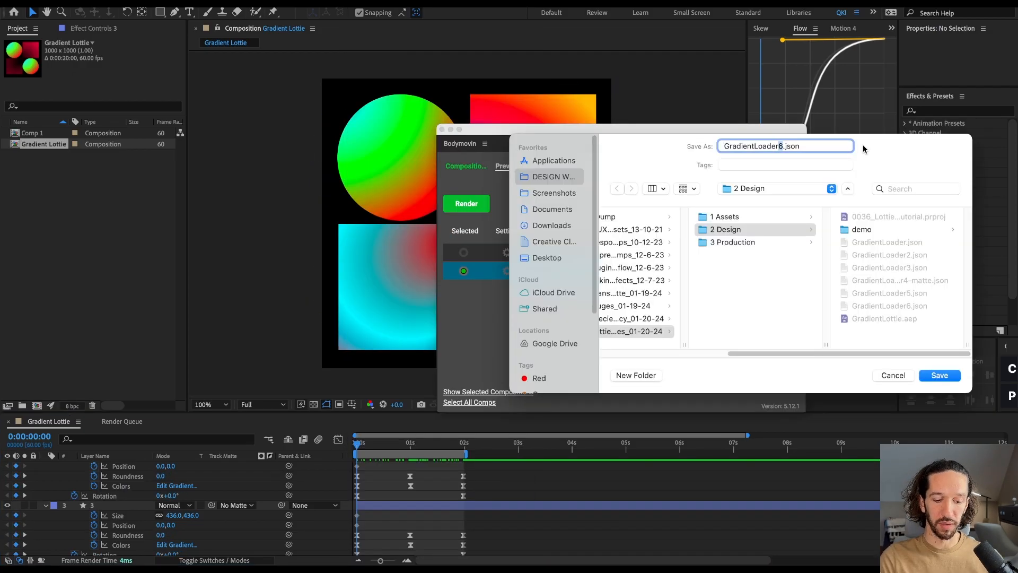
- Set the Bodymovin output file to GradientLoader7.json in the 2 Design folder and render the Gradient Lottie composition
text(7)
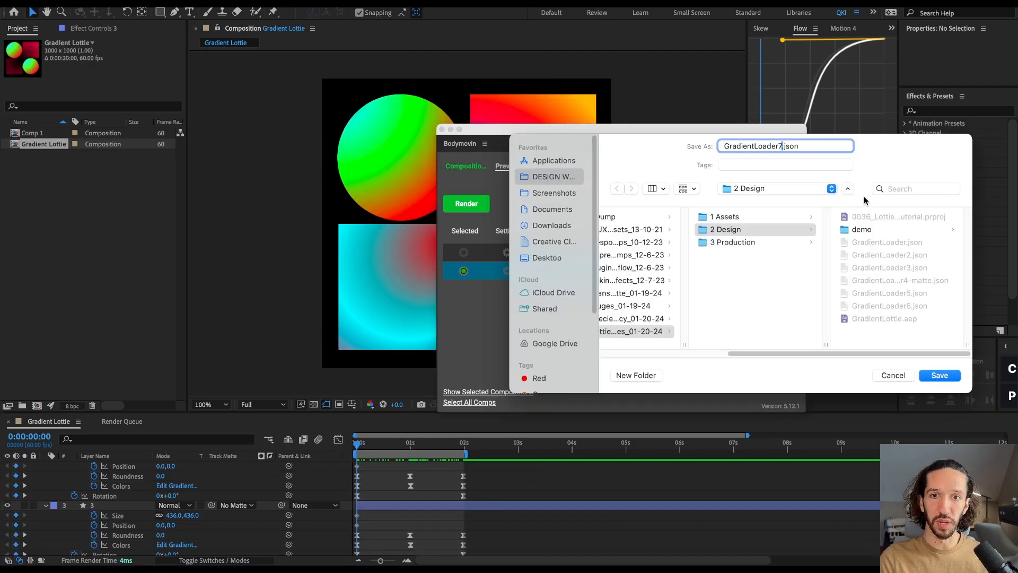
click(939, 375)
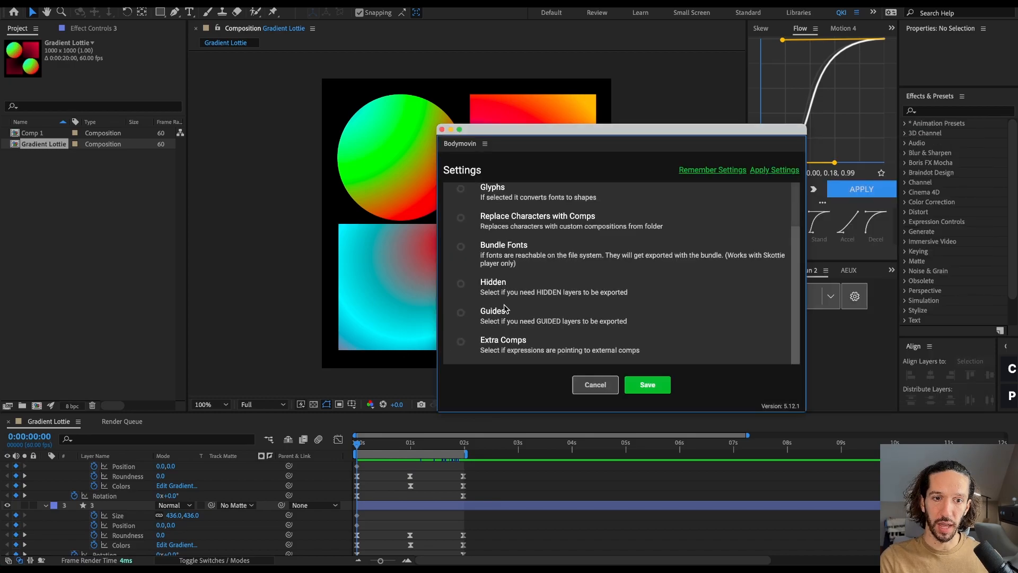
scroll(504, 309, up, 10)
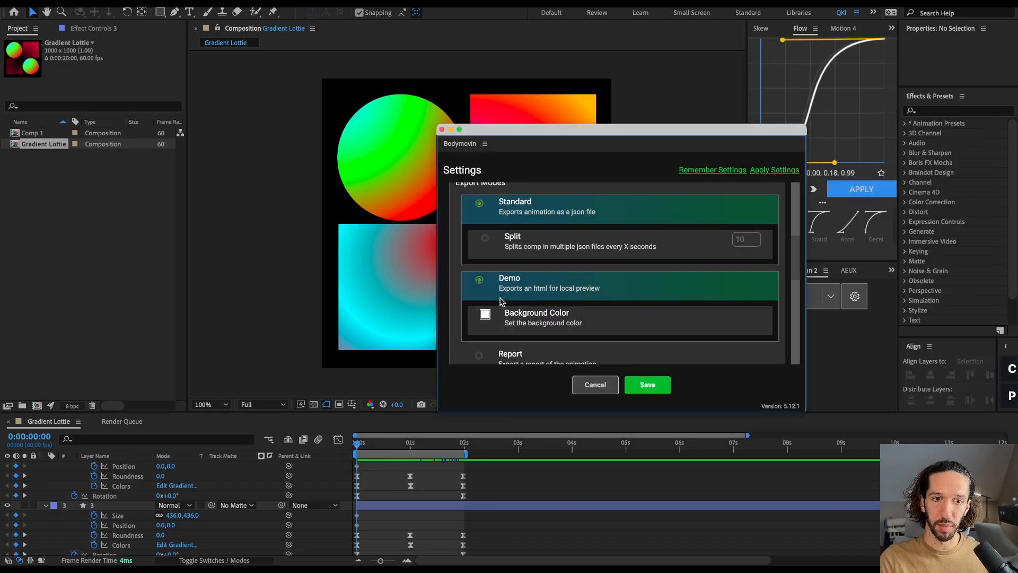
click(612, 383)
click(485, 202)
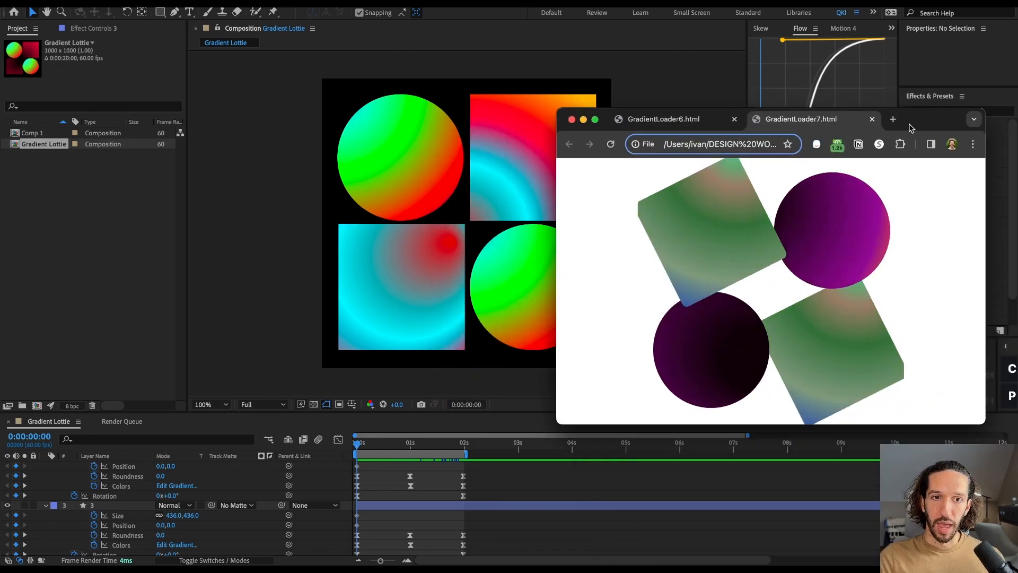
- Compare the GradientLoader6 and GradientLoader7 browser previews, separating GradientLoader7 into its own window
drag(911, 129, 871, 96)
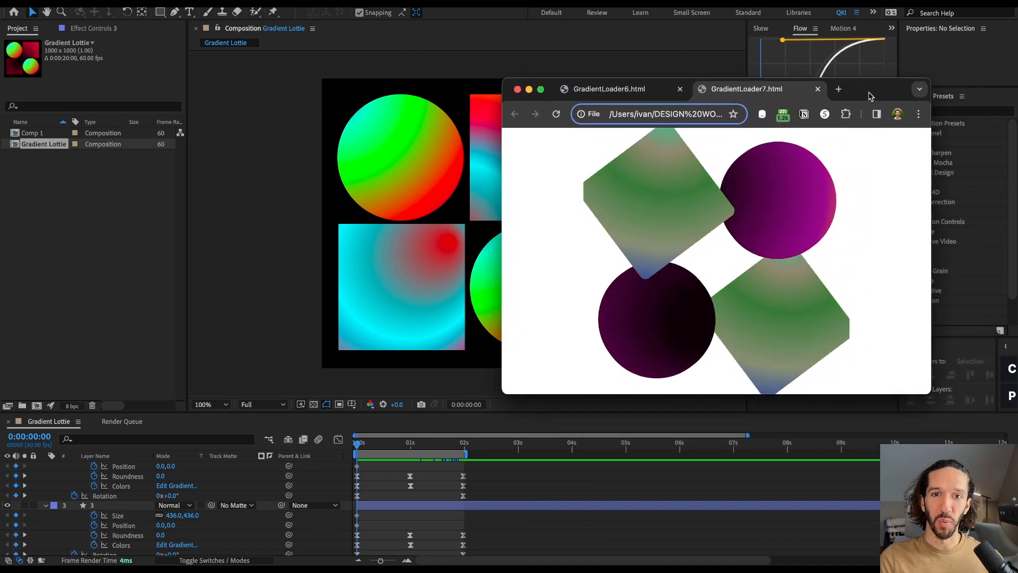
click(646, 91)
click(751, 95)
click(632, 97)
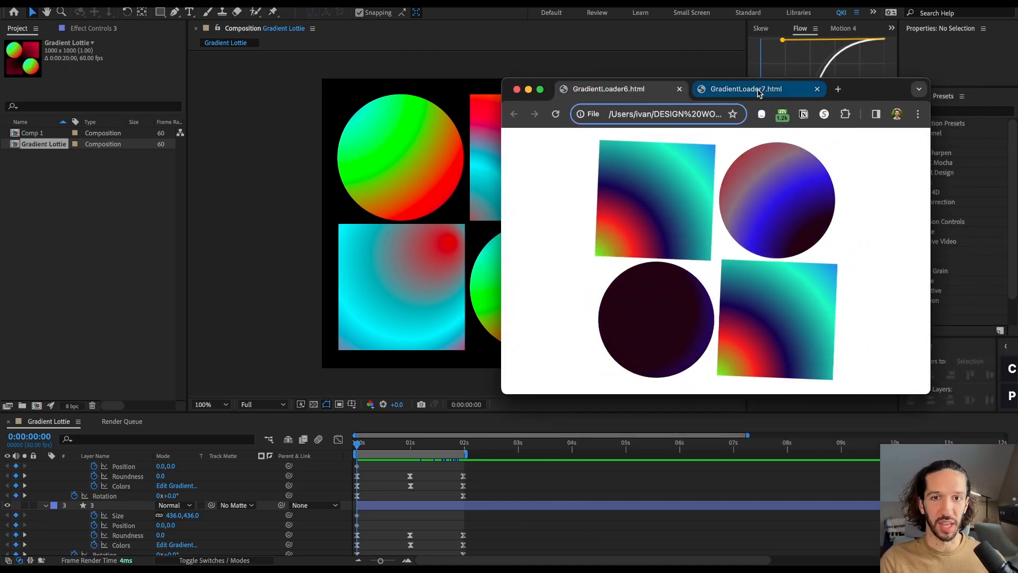
click(756, 93)
click(592, 96)
click(726, 97)
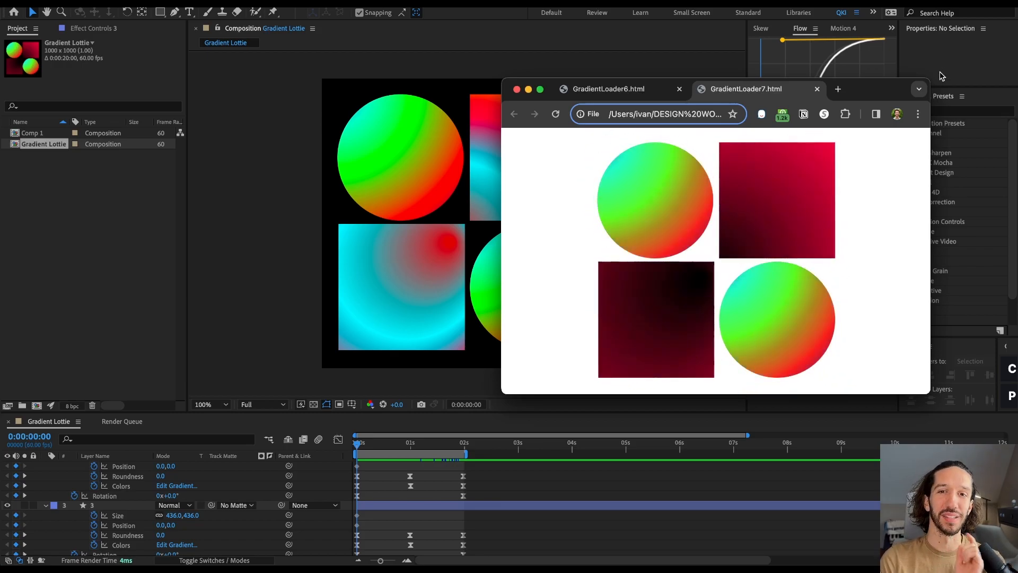
drag(865, 91, 1017, 389)
click(673, 83)
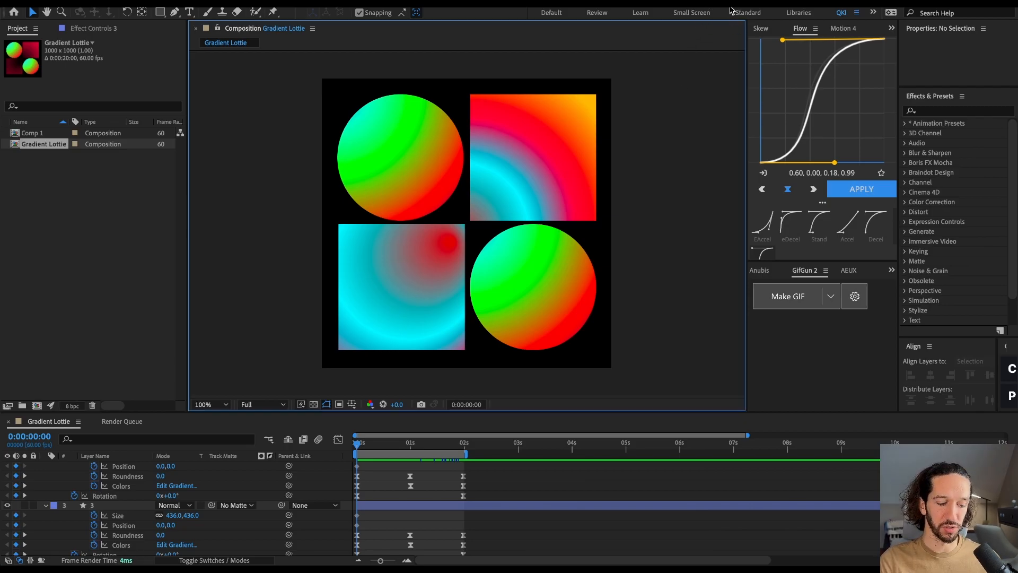
- Save the project and render the Gradient Lottie composition again with Bodymovin
key(super+s)
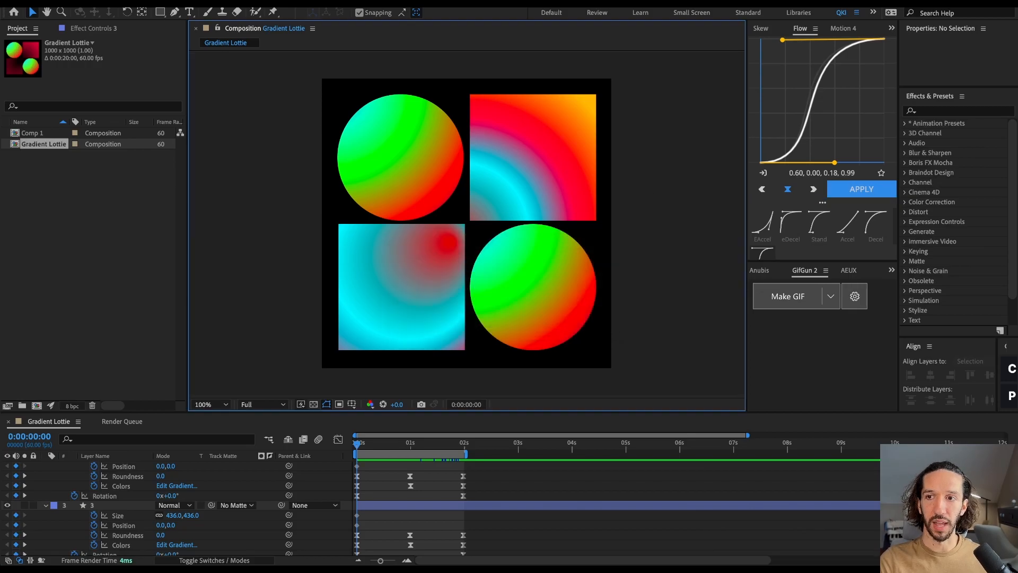
click(532, 431)
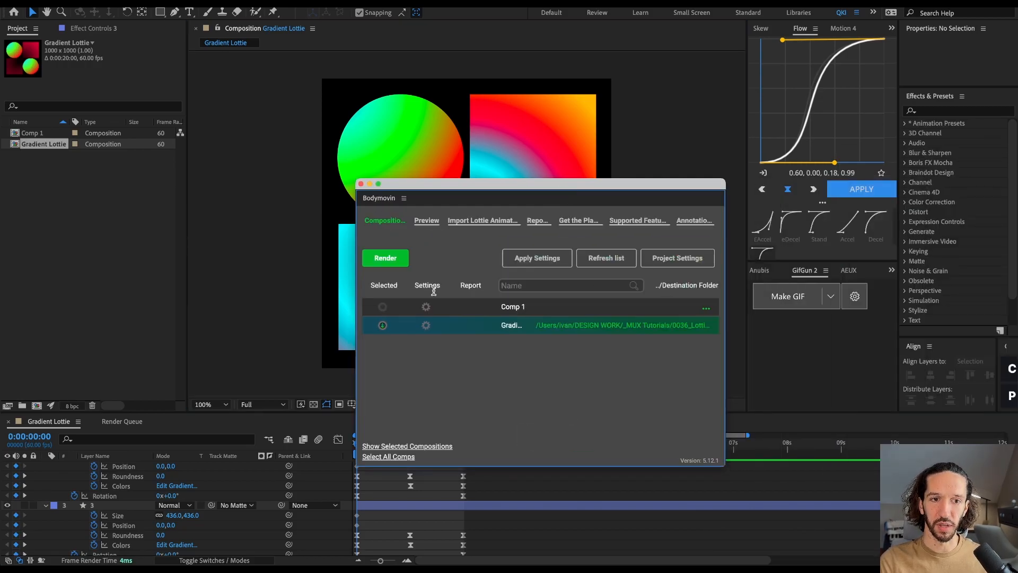
click(376, 257)
- Arrange the GradientLoader6 and GradientLoader7 preview windows side by side to compare their gradients
drag(636, 200, 911, 141)
drag(654, 139, 650, 142)
click(466, 378)
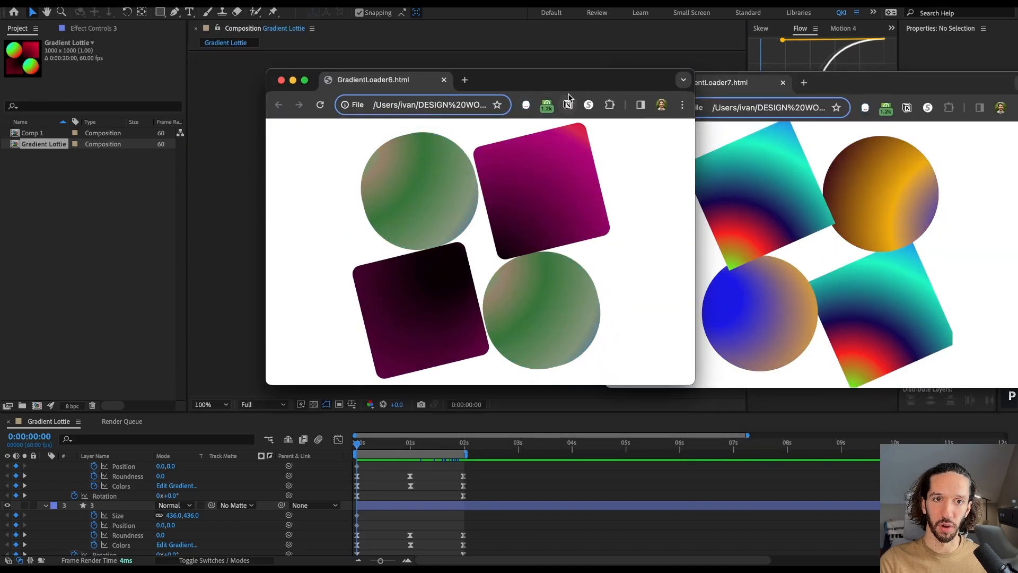
drag(568, 95, 478, 95)
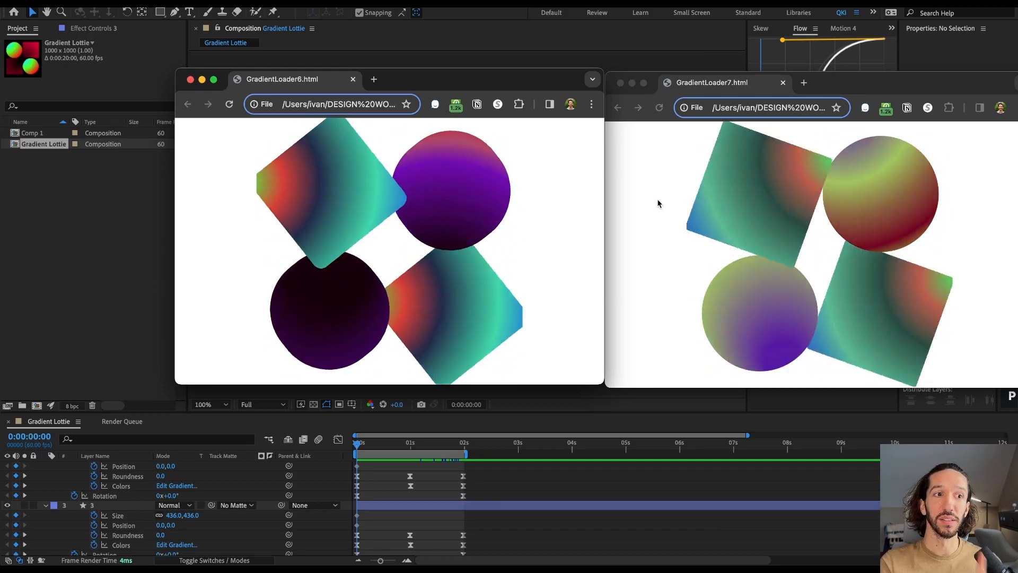
- Open Comp 1 from the project and examine its animation over time
click(65, 177)
click(41, 134)
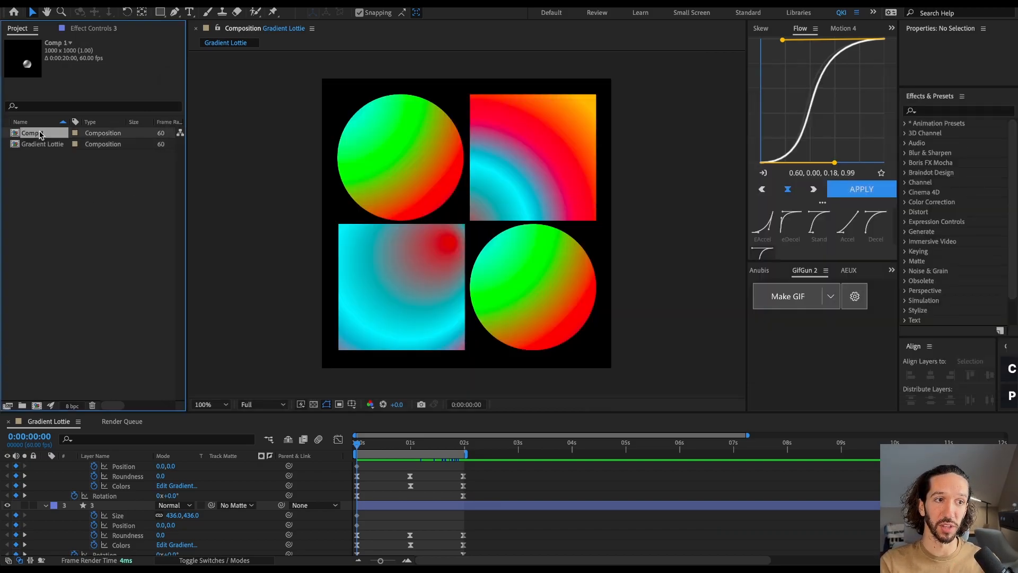
double_click(26, 136)
drag(590, 324, 508, 257)
drag(374, 446, 406, 446)
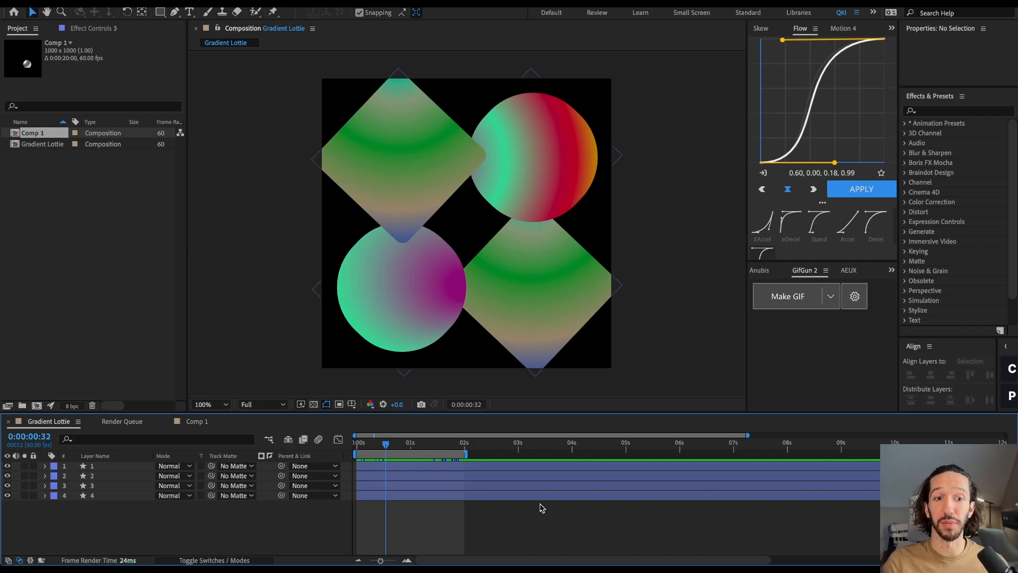
- Show the keyframed properties of the Gradient Lottie layers and remove the Size and Position keyframes from layer 1
key(u)
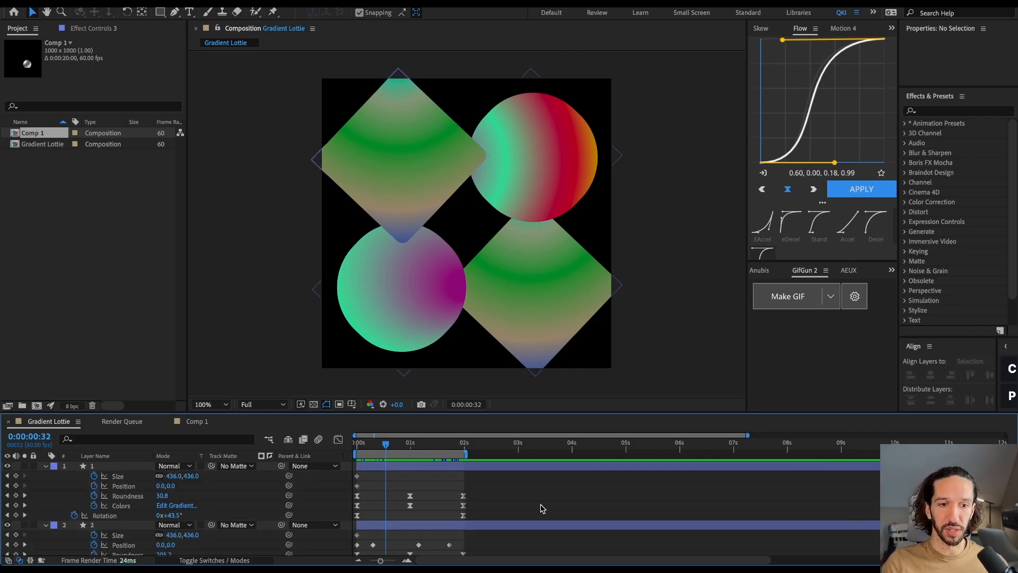
drag(385, 447, 427, 482)
click(117, 476)
click(94, 476)
click(94, 486)
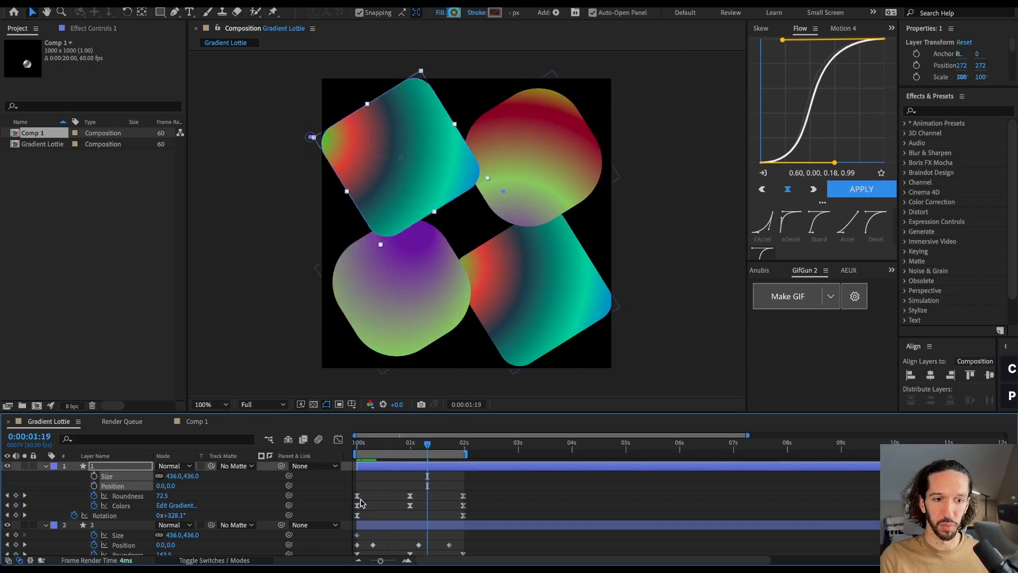
- Delete the Size and Position keyframes from layers 2, 3 and 4, keeping Roundness, Colors and Rotation animated
scroll(427, 512, down, 3)
drag(427, 444, 327, 507)
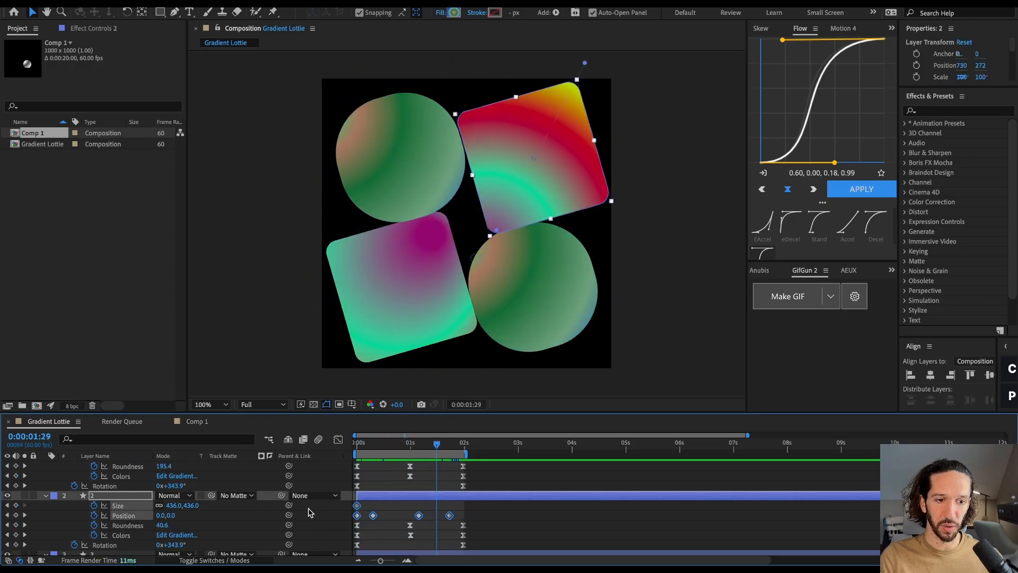
key(Delete)
scroll(460, 496, down, 2)
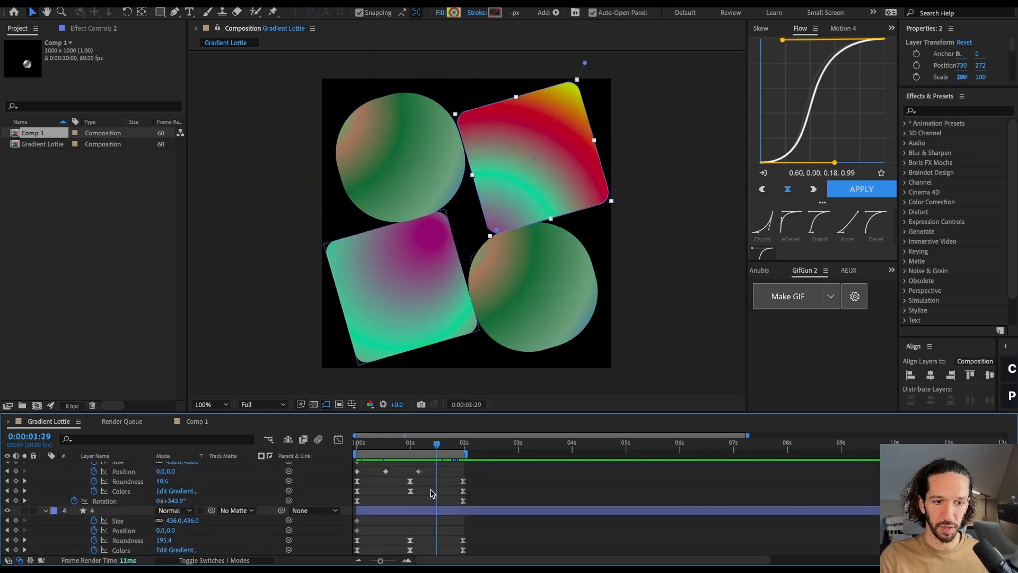
scroll(435, 496, down, 1)
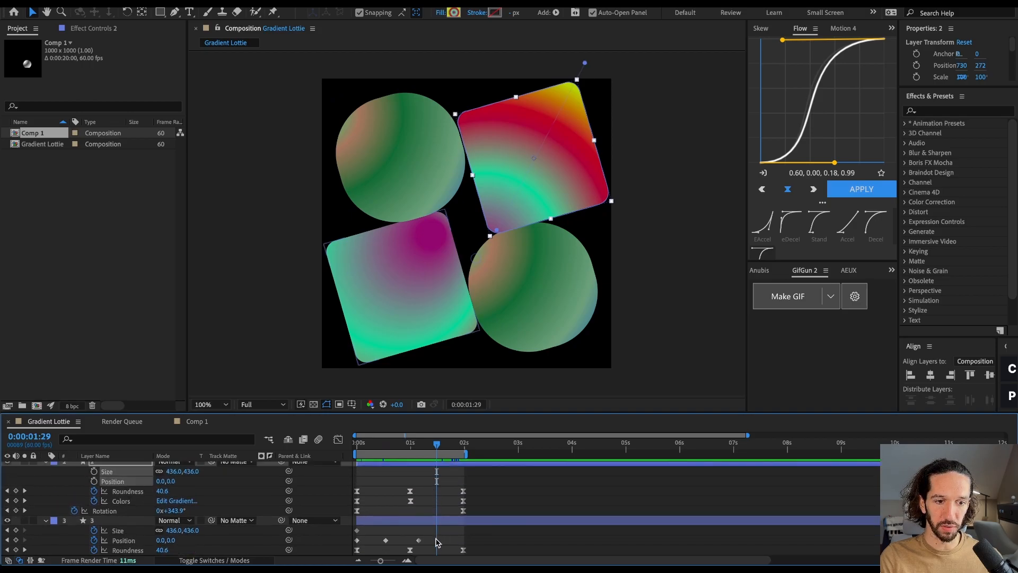
drag(436, 540, 307, 523)
key(Delete)
scroll(453, 541, down, 8)
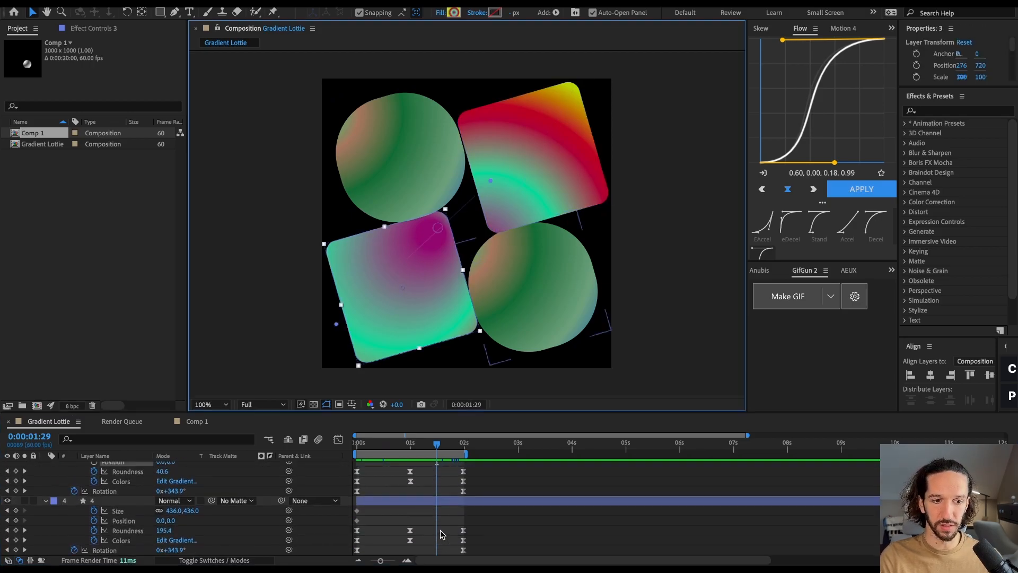
drag(387, 527, 345, 505)
key(Delete)
- Check the composition from its start without a layer selected and view the GradientLoader7 browser preview
click(412, 443)
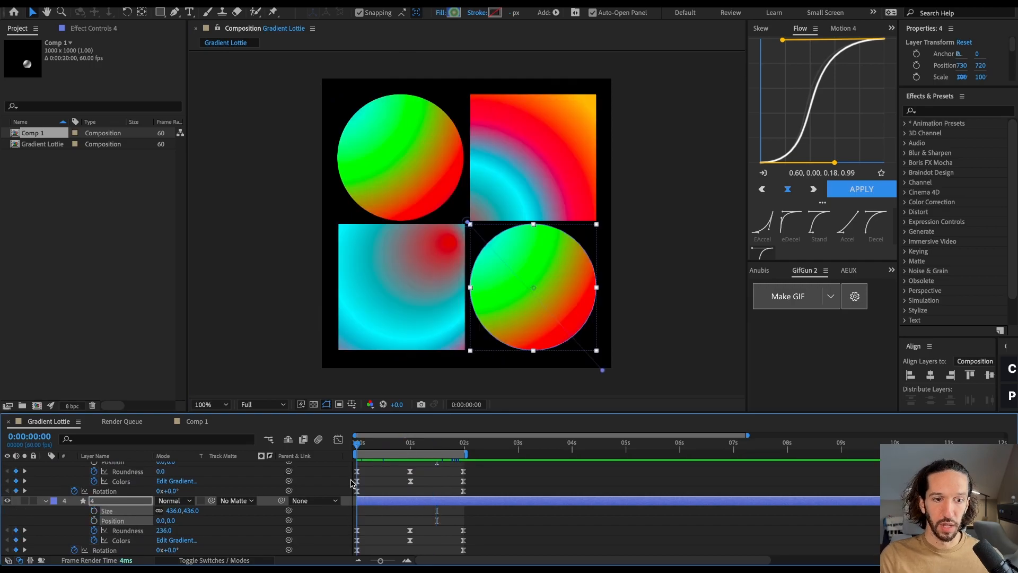
click(517, 482)
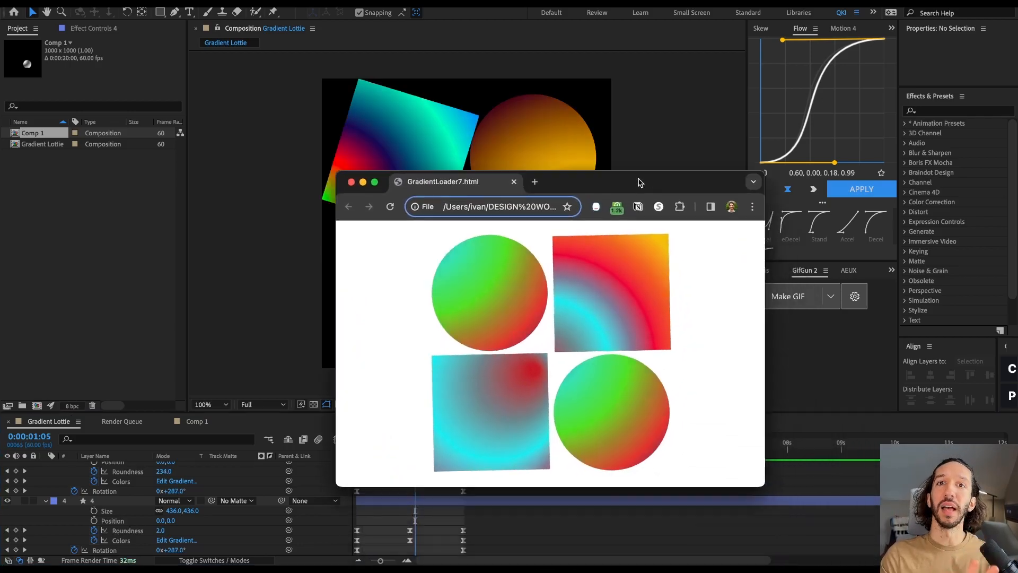
drag(626, 208, 586, 95)
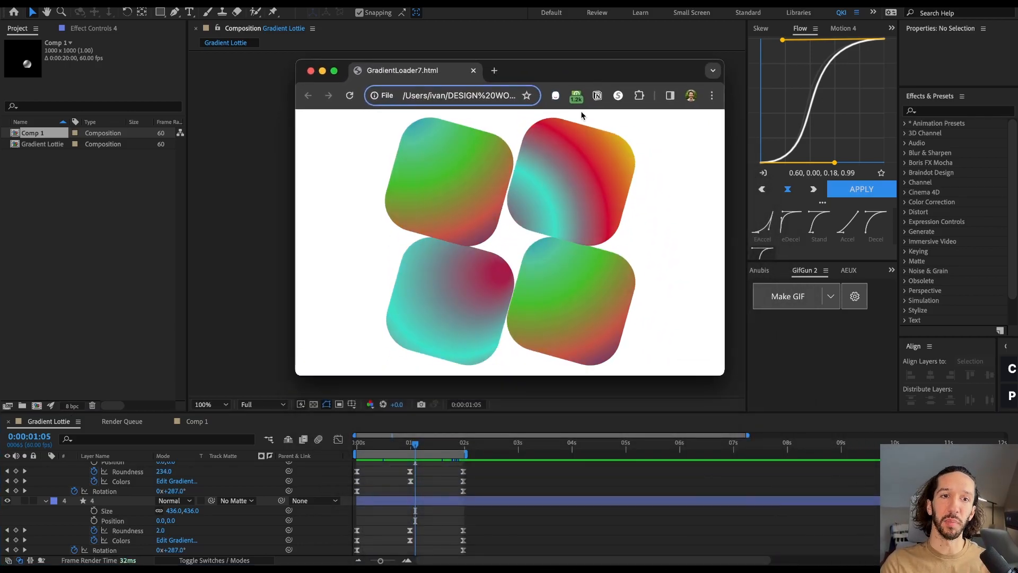